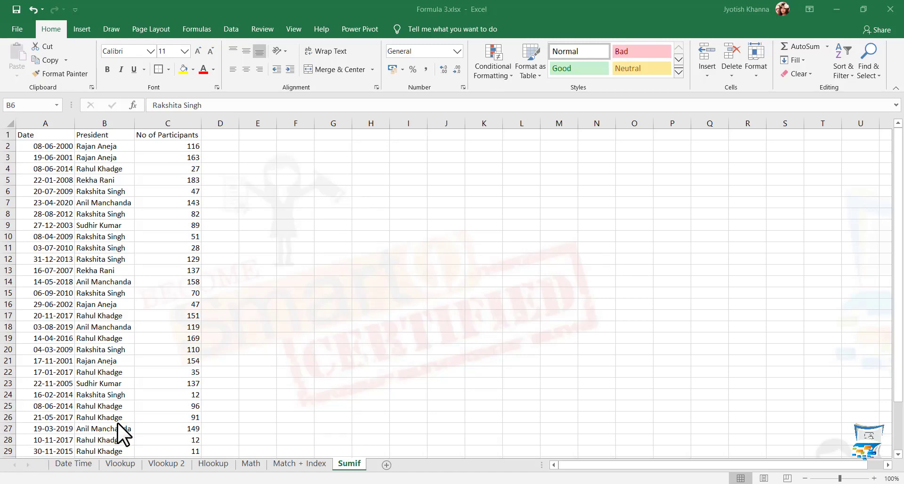
On the Sumif sheet, insert a blank column before President and head it Year
{"action": "left_click", "coordinate": [167, 464]}
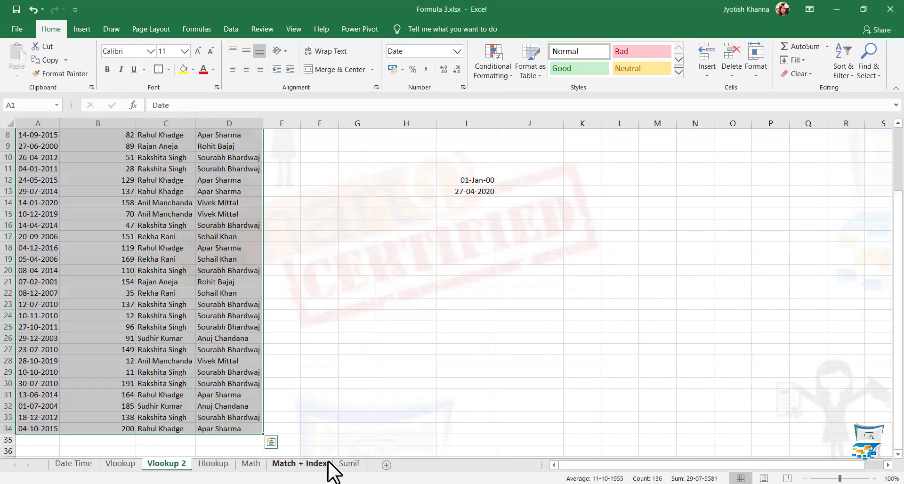
{"action": "left_click", "coordinate": [349, 464]}
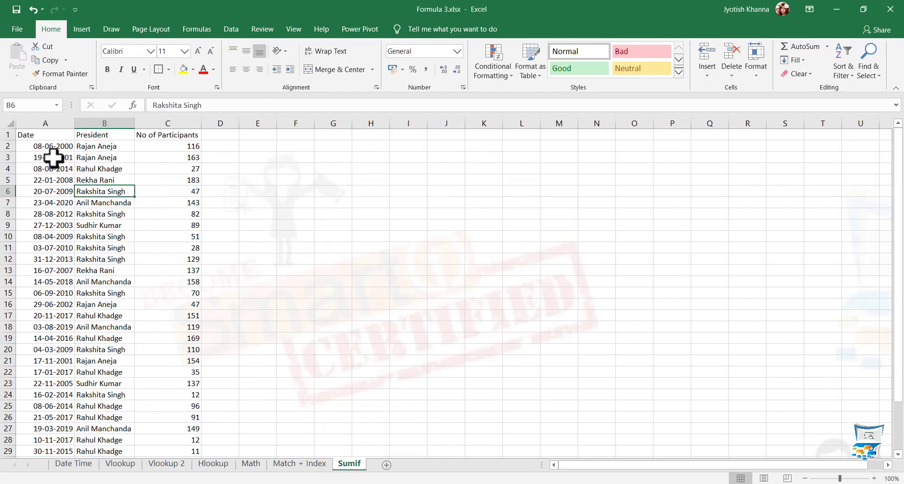
{"action": "left_click", "coordinate": [105, 122]}
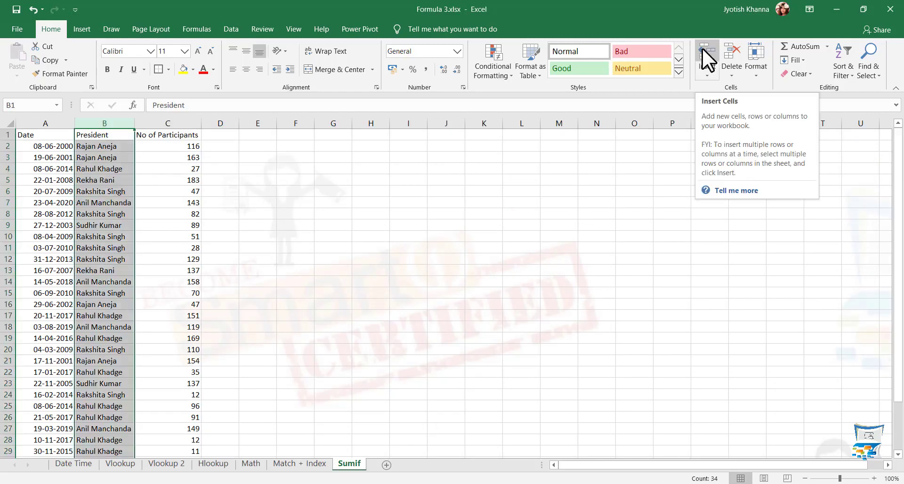
{"action": "left_click", "coordinate": [219, 225]}
{"action": "left_click", "coordinate": [109, 120]}
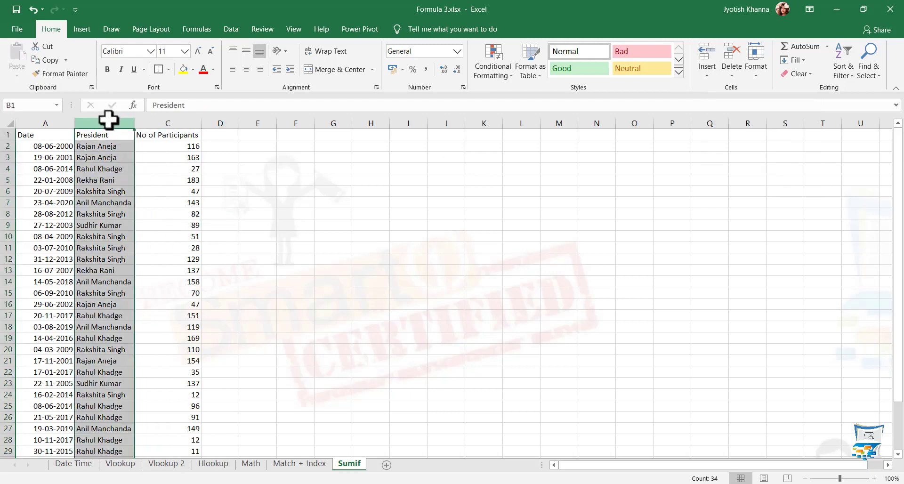
{"action": "left_click", "coordinate": [708, 47]}
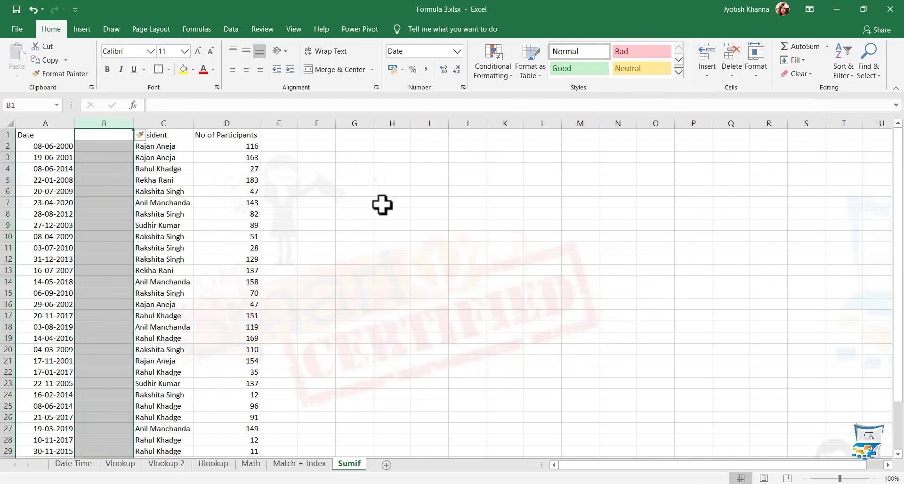
{"action": "left_click", "coordinate": [384, 203]}
{"action": "left_click", "coordinate": [102, 136]}
{"action": "type", "text": "Year"}
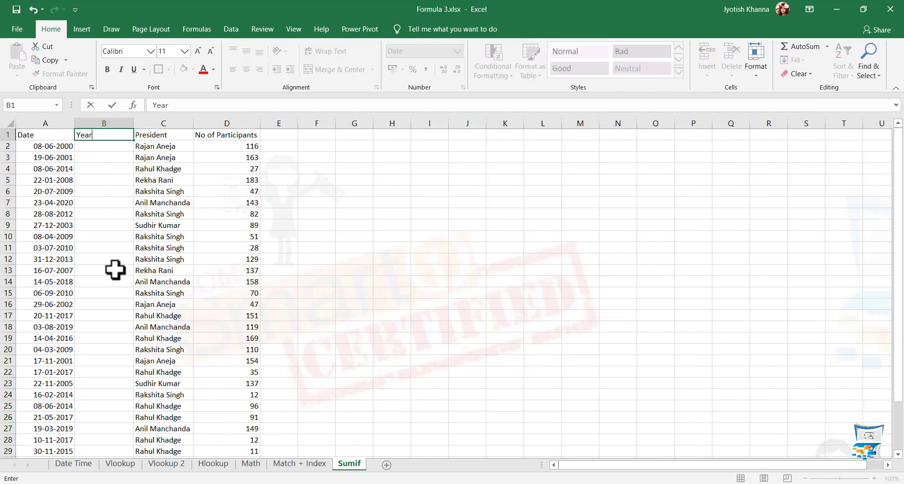
{"action": "key", "text": "Return"}
Enter =YEAR(A2) in B2, format it as Number with no decimals, and fill it down to row 34
{"action": "type", "text": "=year"}
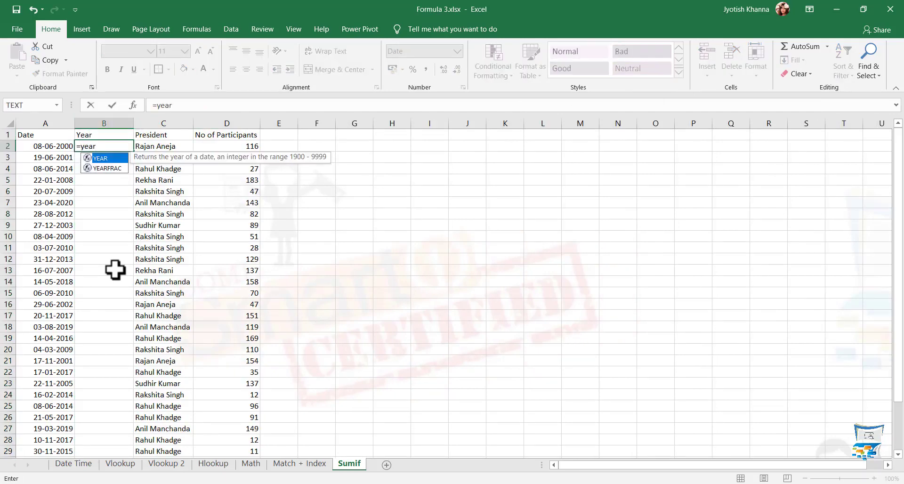
{"action": "type", "text": "("}
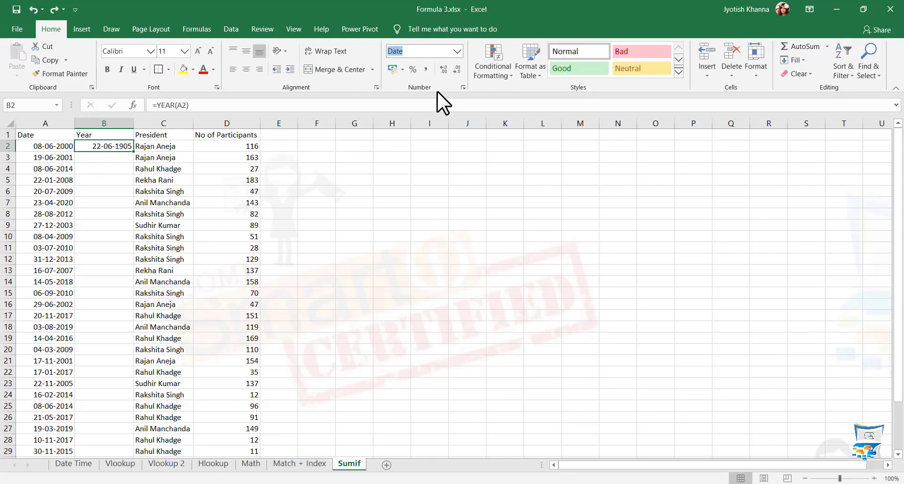
{"action": "type", "text": "Number"}
{"action": "key", "text": "Return"}
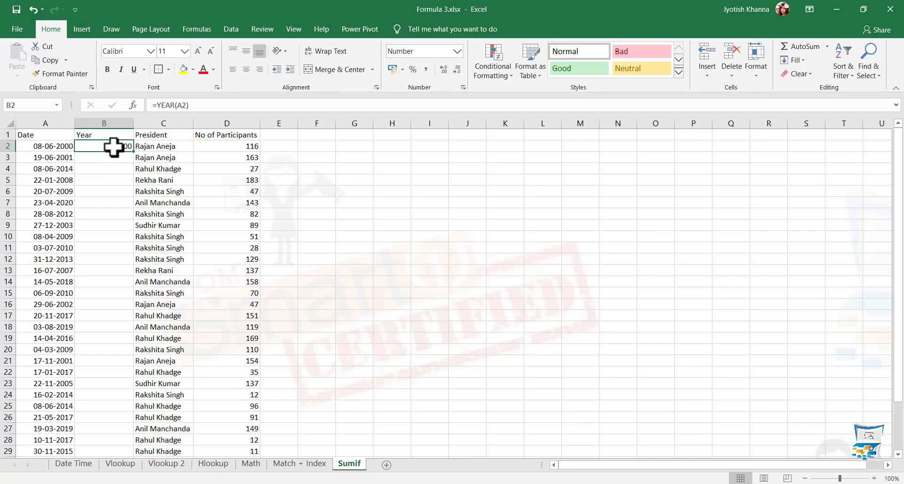
{"action": "left_click", "coordinate": [460, 68]}
{"action": "left_click", "coordinate": [460, 67]}
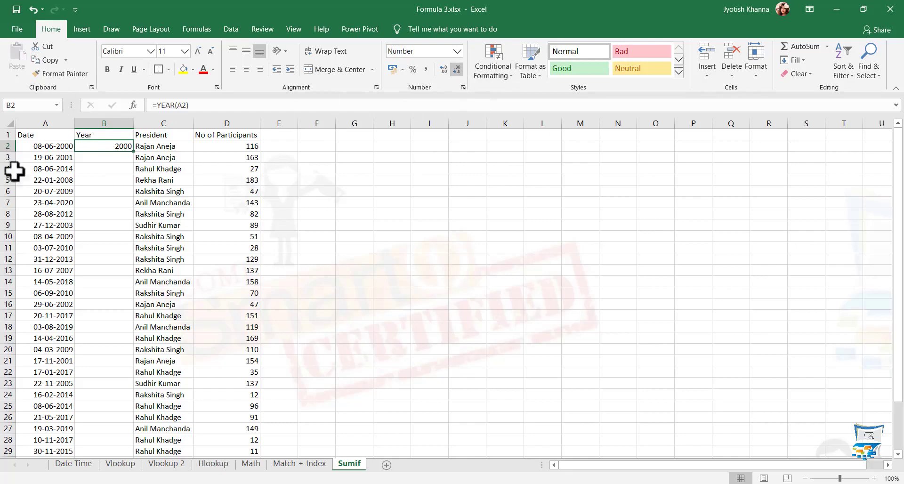
{"action": "double_click", "coordinate": [133, 151]}
{"action": "scroll", "coordinate": [105, 216], "scroll_direction": "down", "scroll_amount": 6}
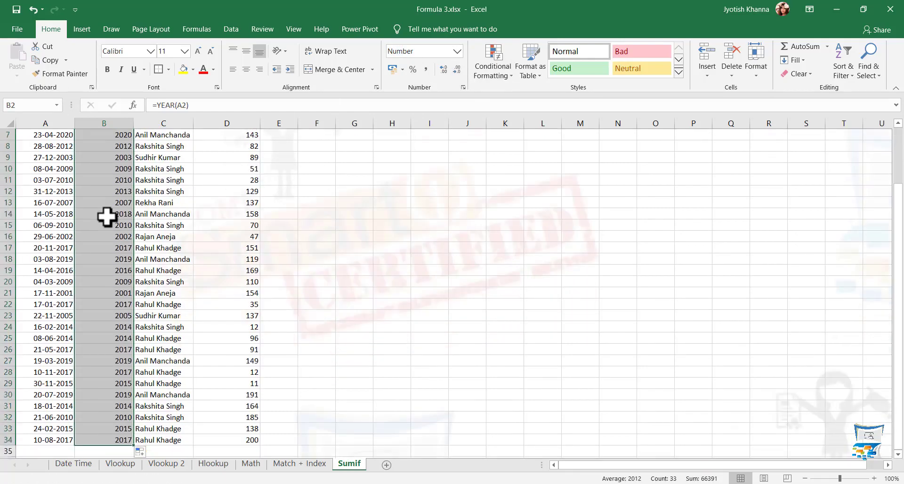
{"action": "left_click", "coordinate": [112, 250]}
Type the label 'Sum If Year 2000' in cell F2
{"action": "scroll", "coordinate": [111, 249], "scroll_direction": "up", "scroll_amount": 6}
{"action": "left_click", "coordinate": [316, 146]}
{"action": "type", "text": "Sum"}
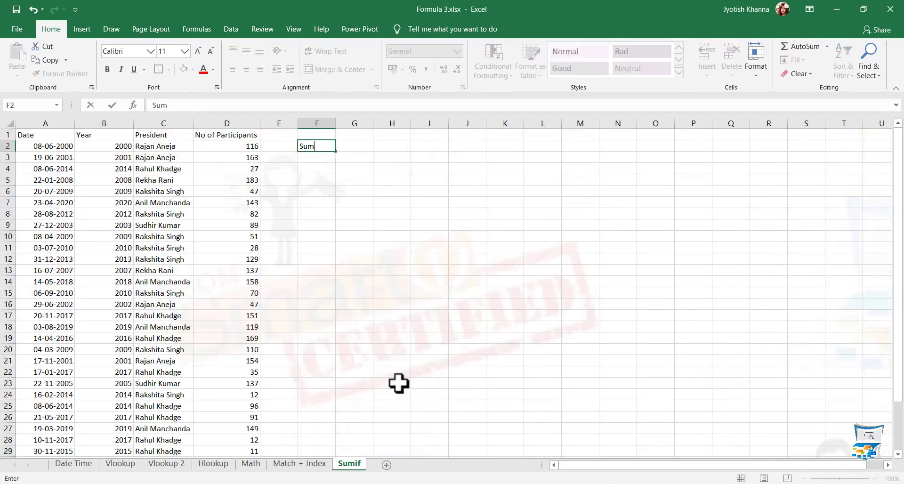
{"action": "key", "text": "BackSpace"}
{"action": "key", "text": "BackSpace"}
{"action": "key", "text": "BackSpace"}
{"action": "type", "text": "Sum If Year 2000"}
{"action": "key", "text": "Return"}
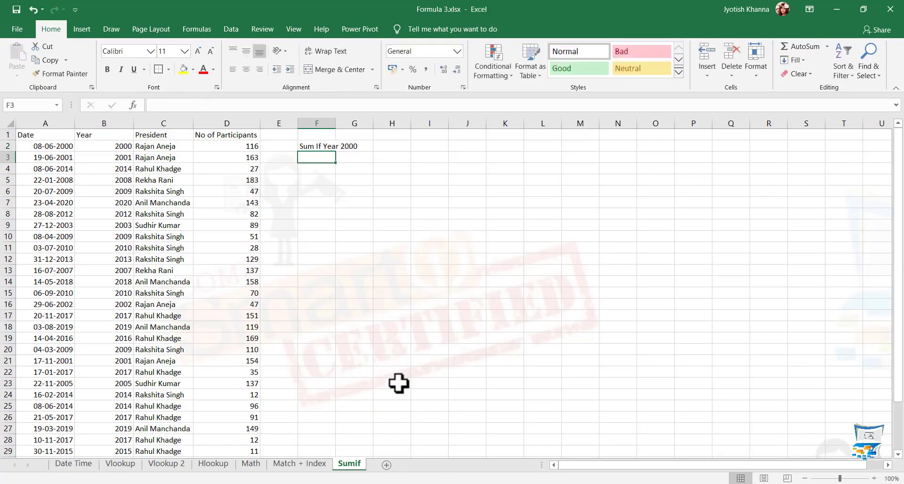
Enter =SUMIF(B:B,"=2000",D1:D34) in F3 to get 116, then add table filters with Ctrl+Shift+L
{"action": "type", "text": "=sumif(B:B"}
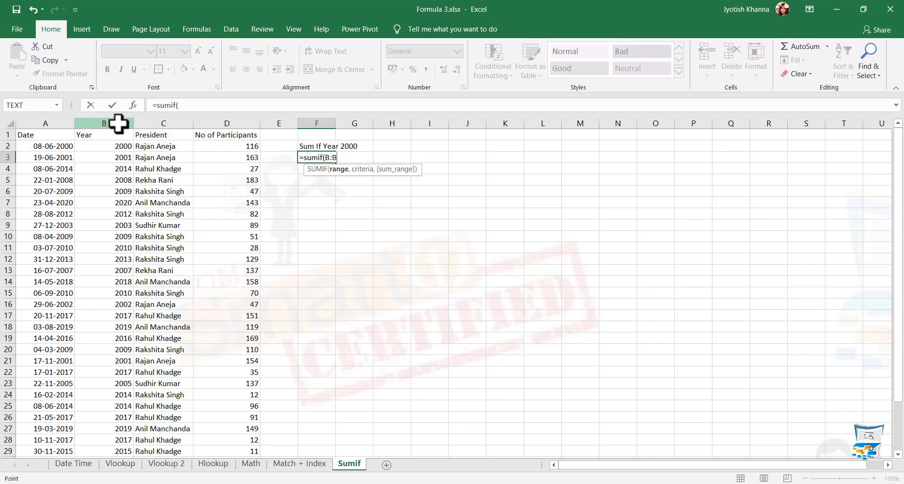
{"action": "left_click", "coordinate": [119, 123]}
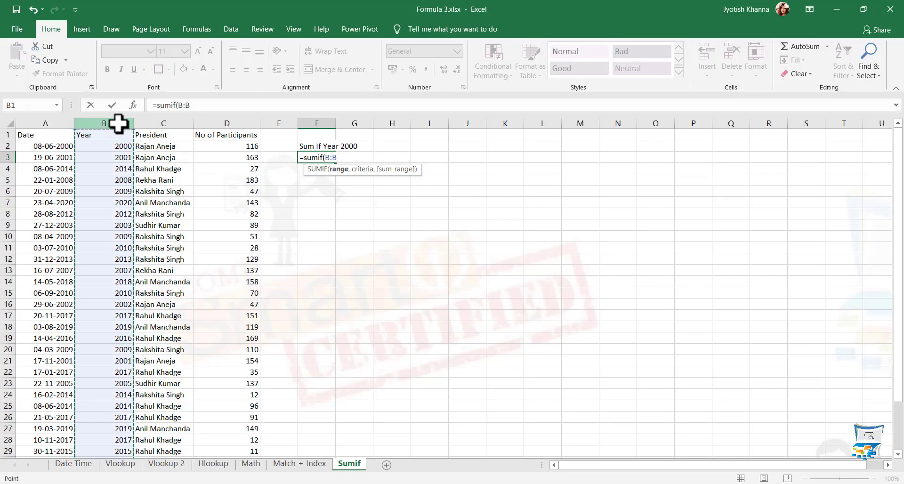
{"action": "type", "text": ","}
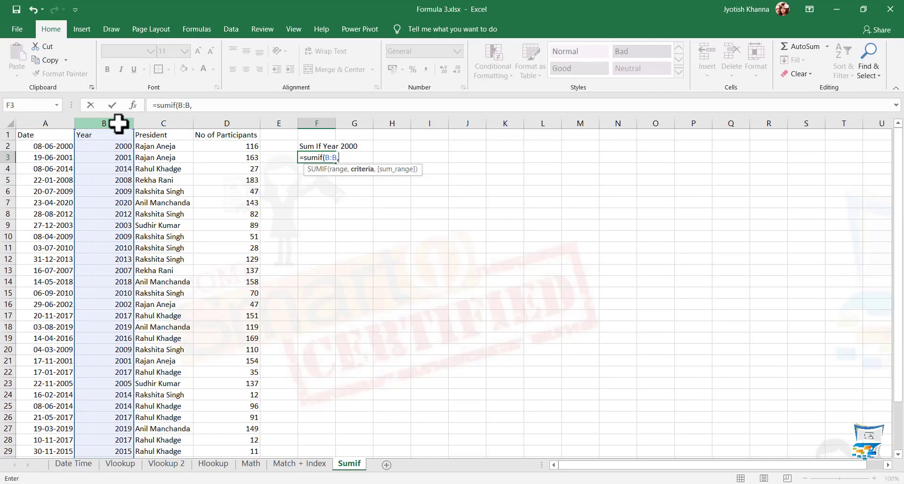
{"action": "type", "text": "\"=2000\""}
{"action": "type", "text": ")"}
{"action": "left_click", "coordinate": [226, 105]}
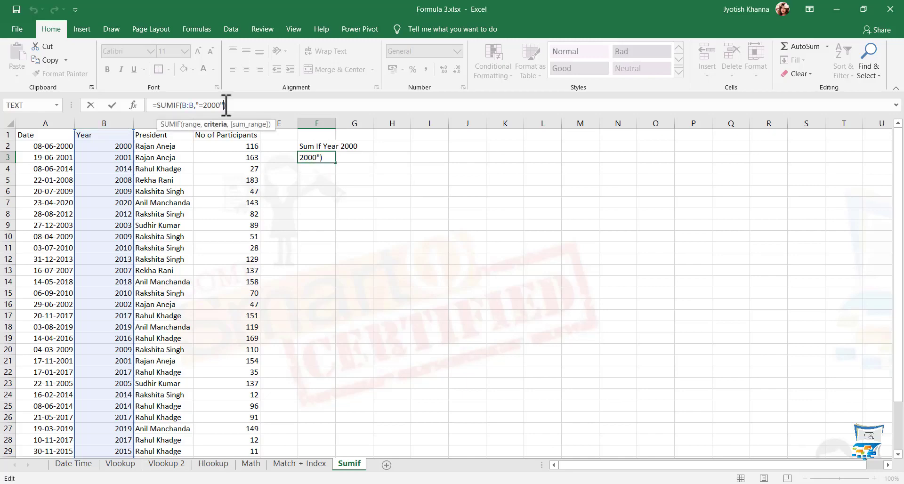
{"action": "key", "text": "BackSpace"}
{"action": "type", "text": ","}
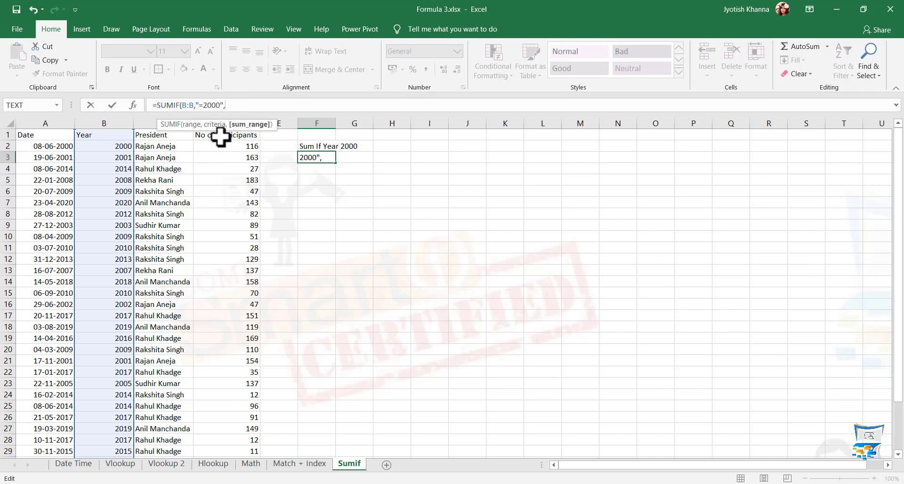
{"action": "left_click_drag", "start_coordinate": [220, 137], "coordinate": [216, 446]}
{"action": "scroll", "coordinate": [216, 292], "scroll_direction": "up", "scroll_amount": 2}
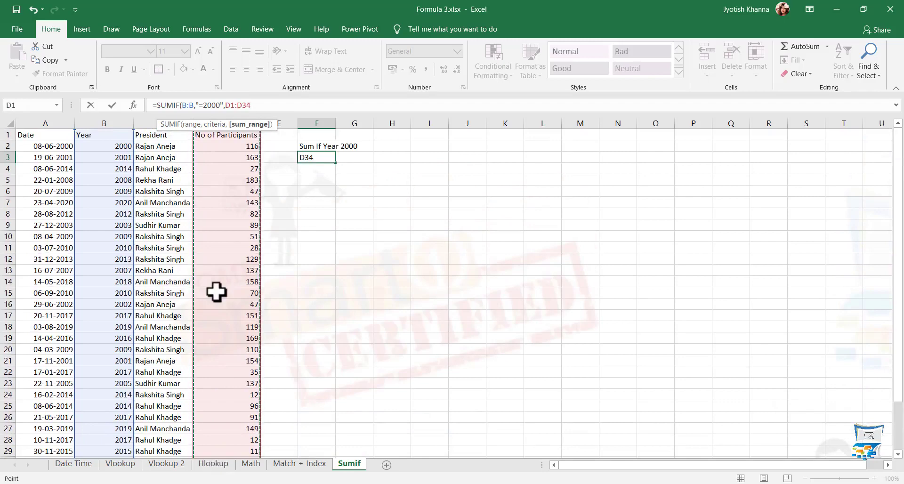
{"action": "key", "text": "ctrl+Return"}
{"action": "left_click", "coordinate": [137, 227]}
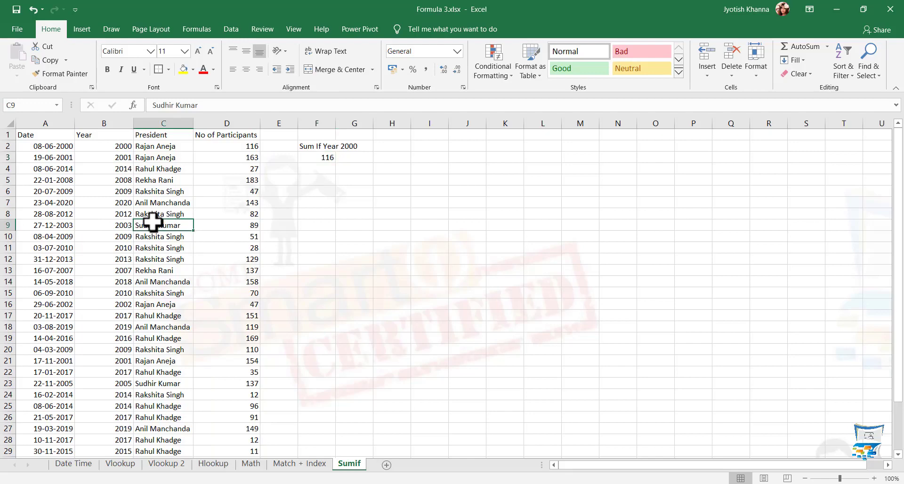
{"action": "key", "text": "ctrl+shift+l"}
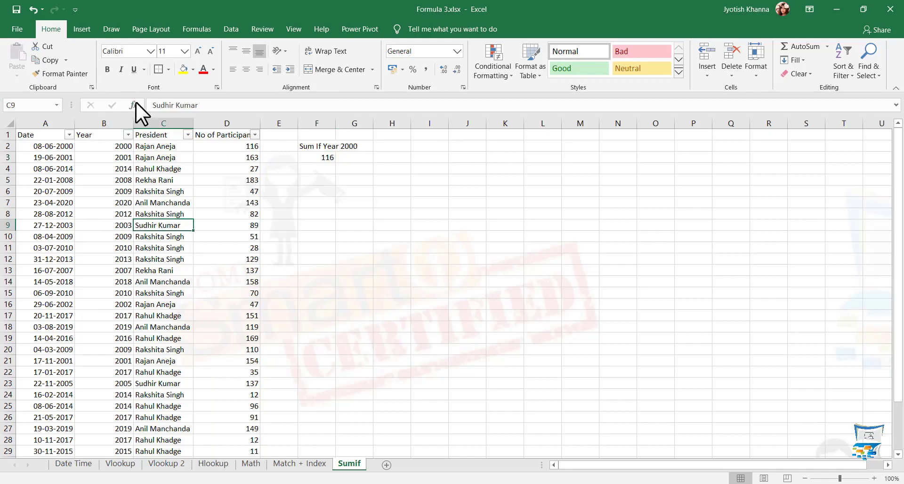
Sort the table by Year ascending and check B2's formula and the 2000 participant count
{"action": "left_click", "coordinate": [128, 135]}
{"action": "left_click", "coordinate": [103, 149]}
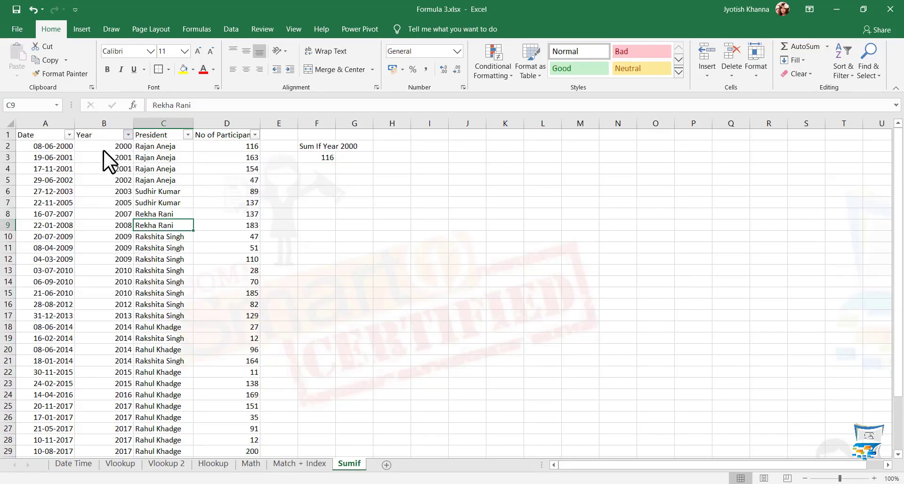
{"action": "left_click", "coordinate": [115, 211]}
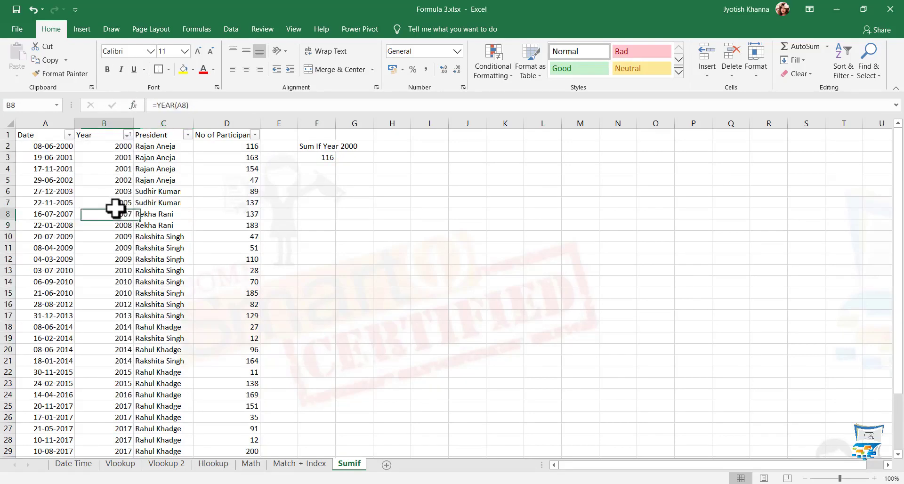
{"action": "left_click", "coordinate": [101, 148]}
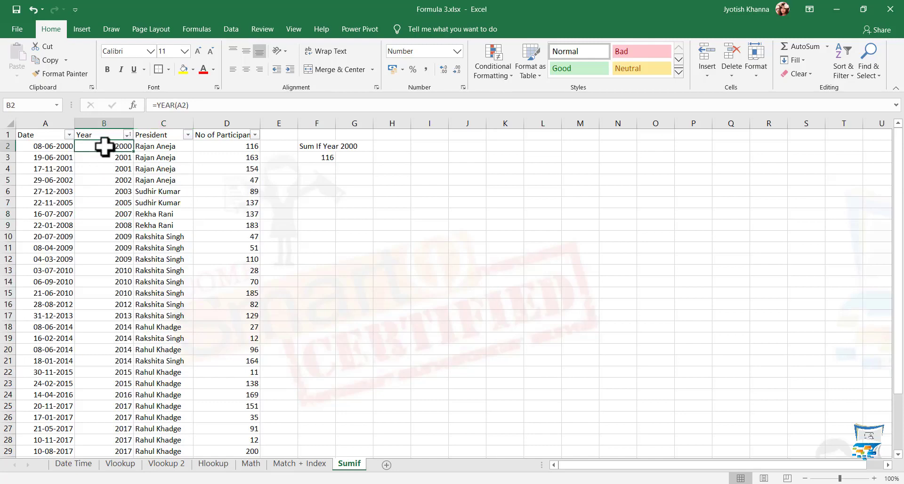
{"action": "left_click", "coordinate": [238, 146]}
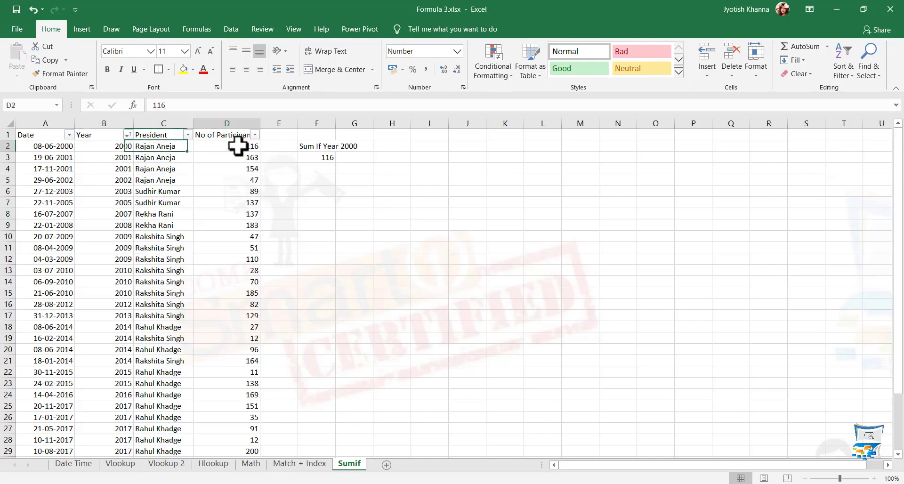
Change F3's criterion to "=2001" and verify the total against the two 2001 rows
{"action": "left_click", "coordinate": [315, 158]}
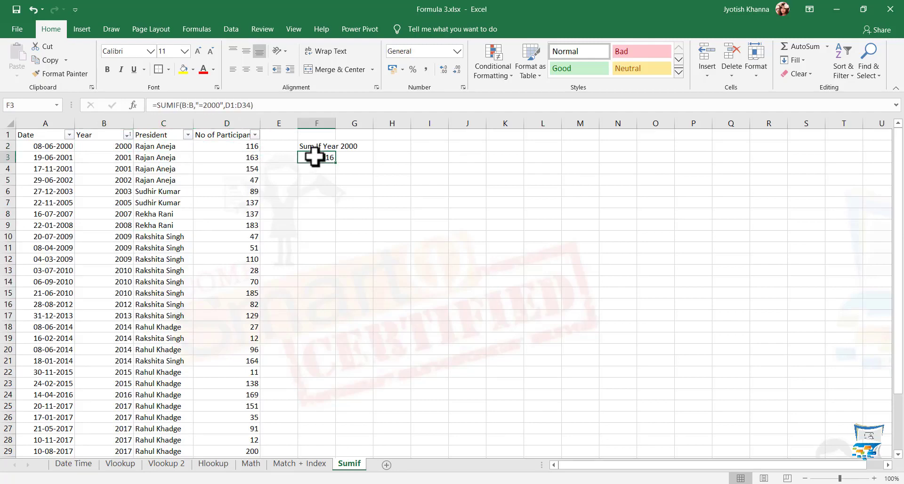
{"action": "left_click", "coordinate": [220, 105]}
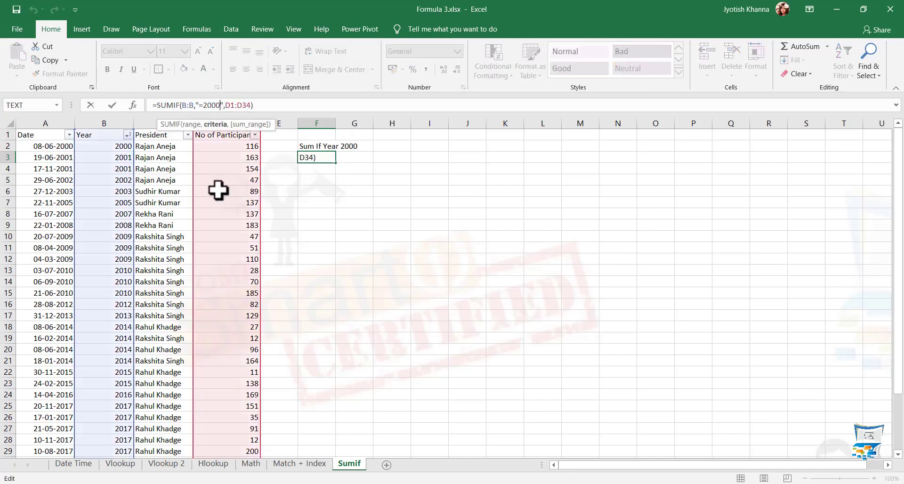
{"action": "key", "text": "BackSpace"}
{"action": "type", "text": "1"}
{"action": "key", "text": "Return"}
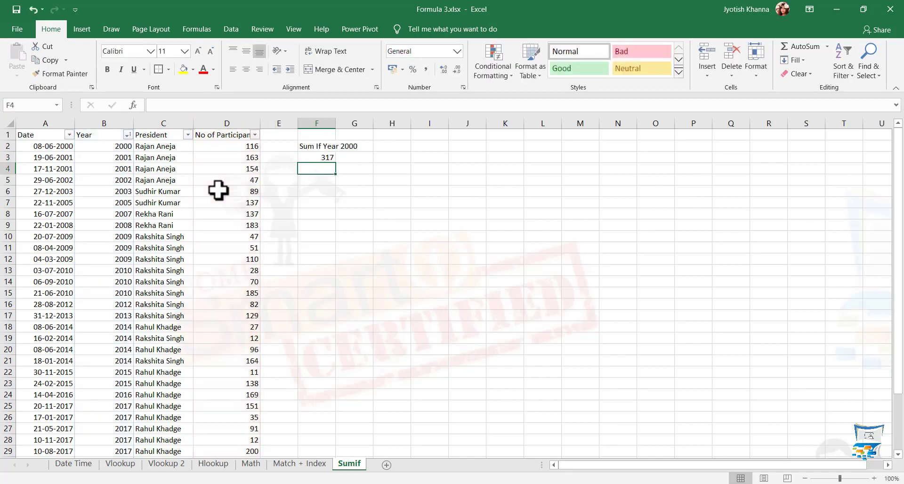
{"action": "left_click", "coordinate": [113, 157]}
{"action": "left_click_drag", "start_coordinate": [227, 157], "coordinate": [248, 167]}
{"action": "left_click", "coordinate": [236, 210]}
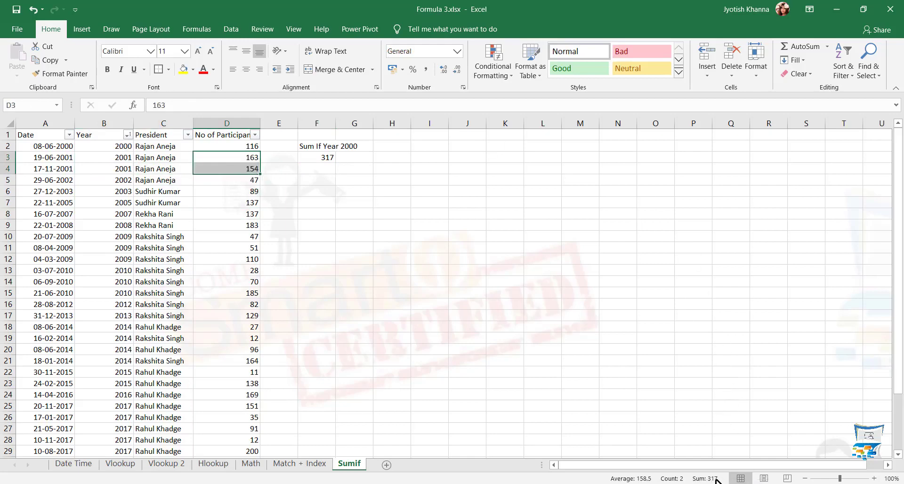
Edit F3's criterion to ">2001"
{"action": "left_click", "coordinate": [316, 157]}
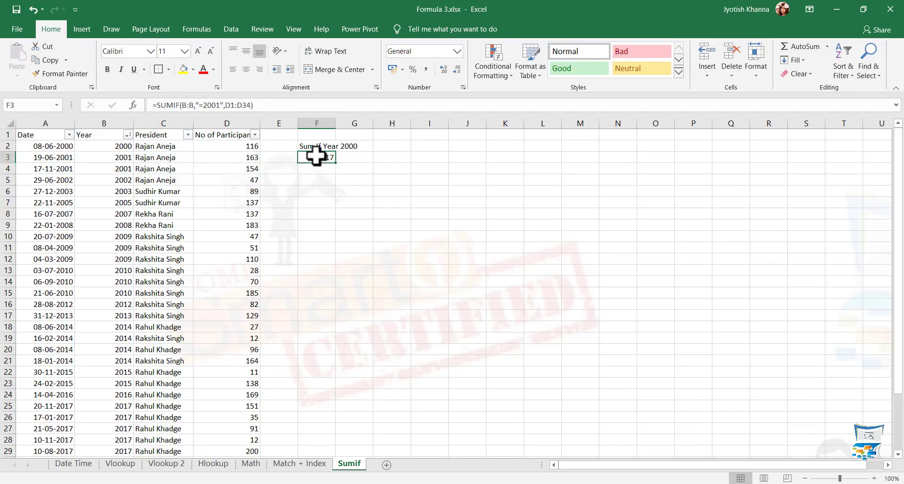
{"action": "left_click", "coordinate": [206, 104]}
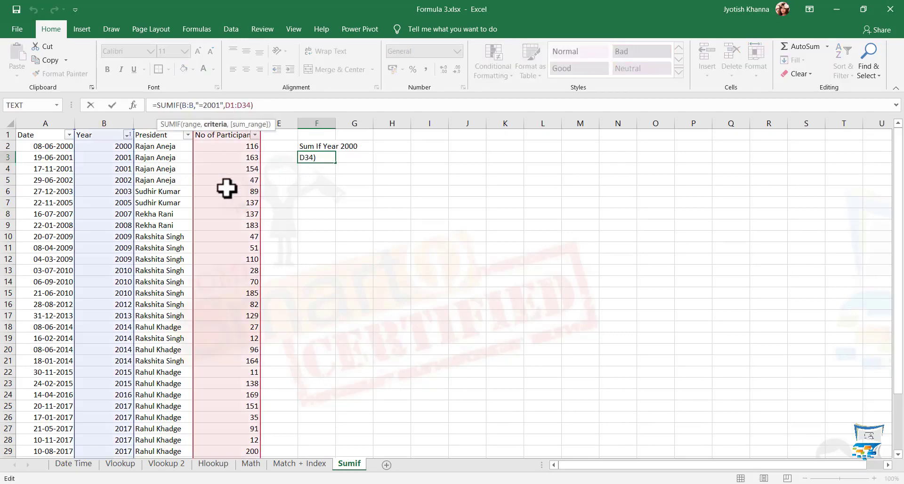
{"action": "key", "text": "BackSpace"}
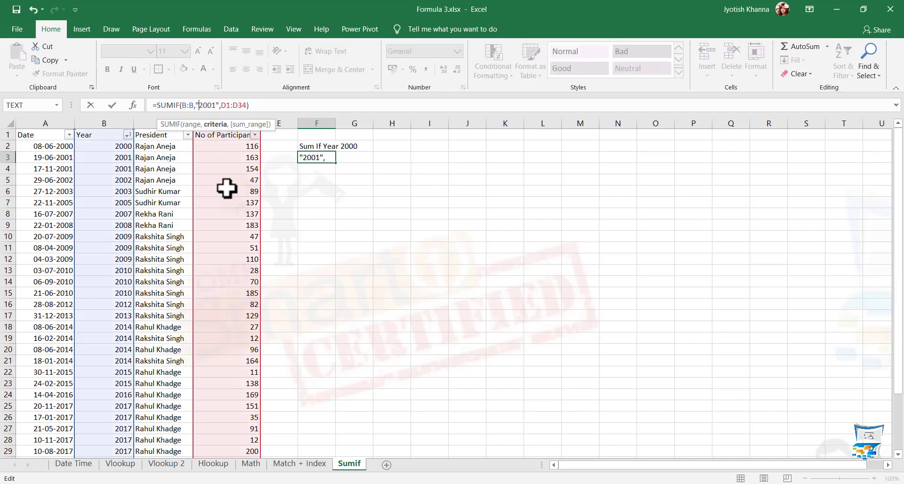
{"action": "key", "text": "Return"}
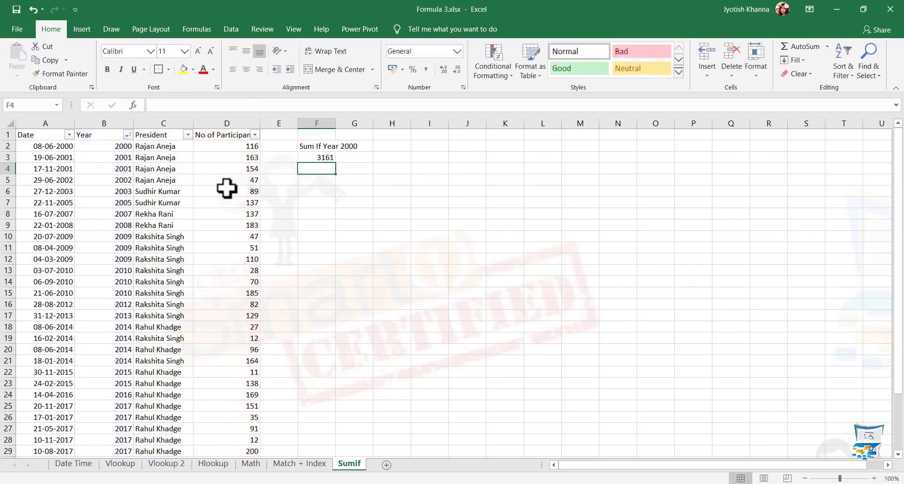
{"action": "key", "text": "Up"}
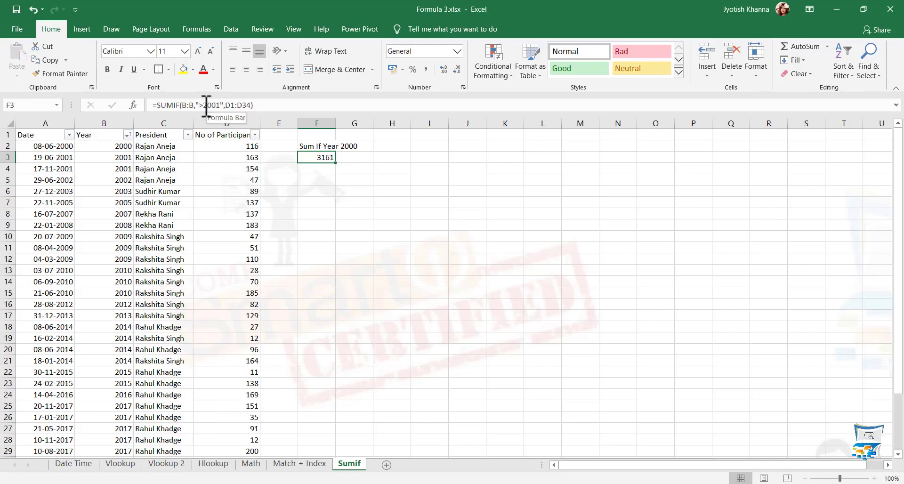
Change the criterion to "<2005" so F3 totals 569
{"action": "left_click", "coordinate": [203, 105]}
{"action": "key", "text": "BackSpace"}
{"action": "type", "text": "<"}
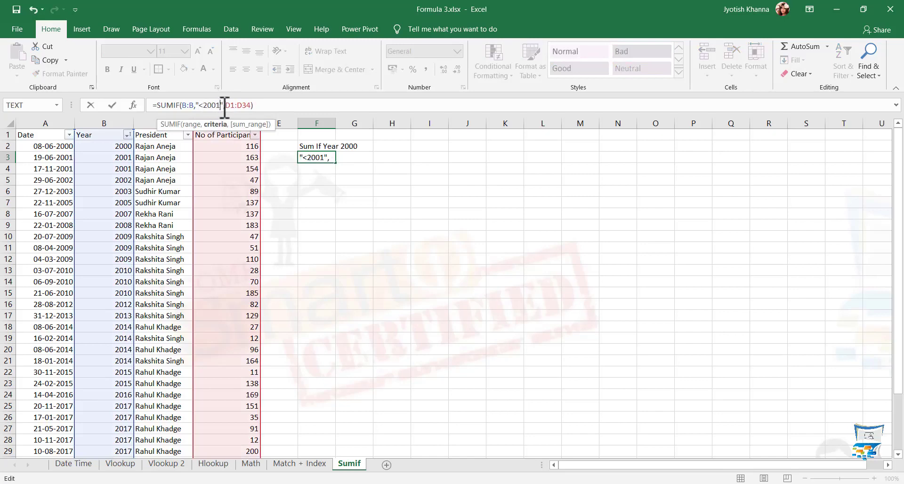
{"action": "left_click", "coordinate": [226, 110]}
{"action": "key", "text": "BackSpace"}
{"action": "type", "text": "5"}
{"action": "key", "text": "Return"}
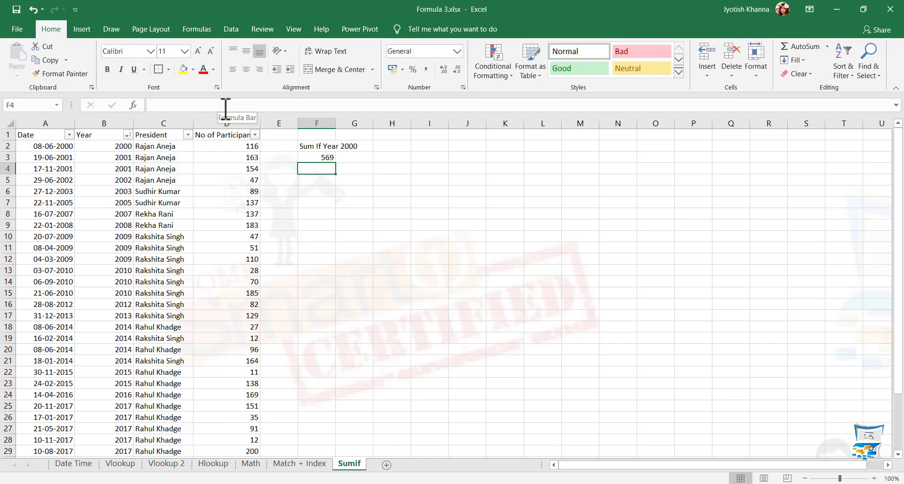
{"action": "key", "text": "Up"}
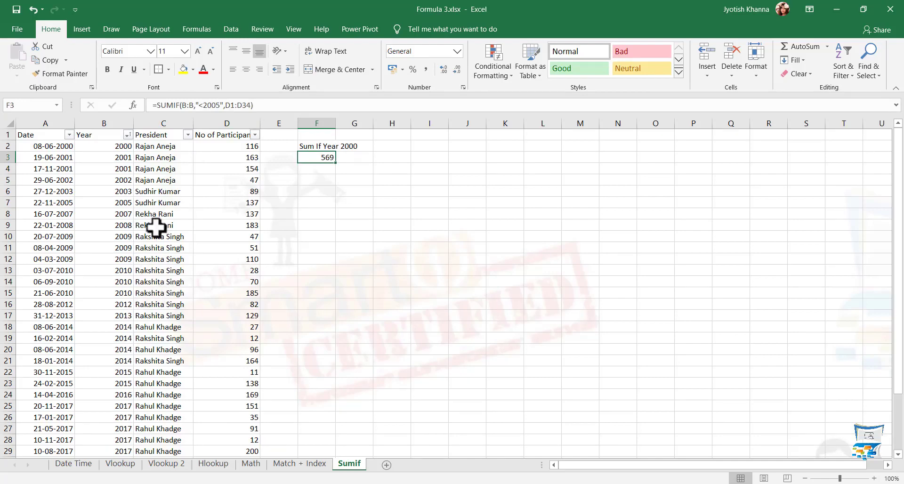
Change F3 to =SUMIF(C:C,C8,D1:D34), giving 320, and verify it against rows D8:D9
{"action": "left_click", "coordinate": [185, 104]}
{"action": "key", "text": "Left"}
{"action": "key", "text": "Left"}
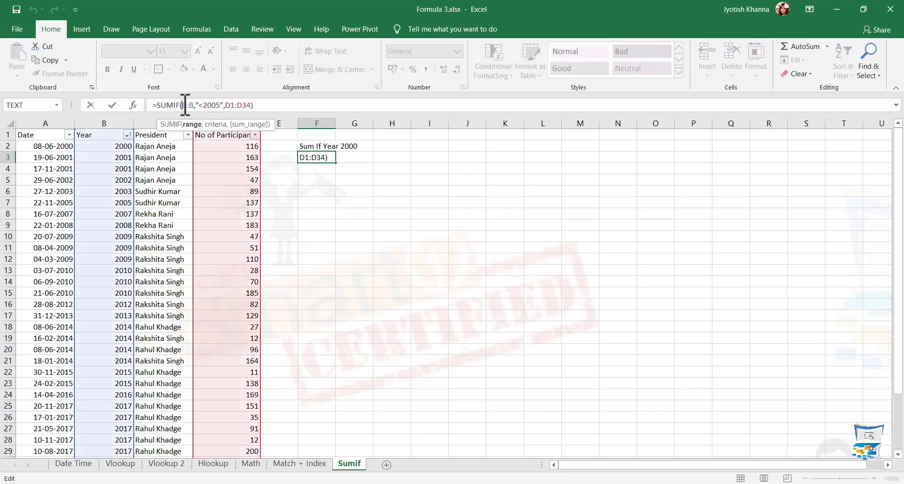
{"action": "left_click", "coordinate": [194, 104], "text": "shift"}
{"action": "left_click", "coordinate": [151, 123]}
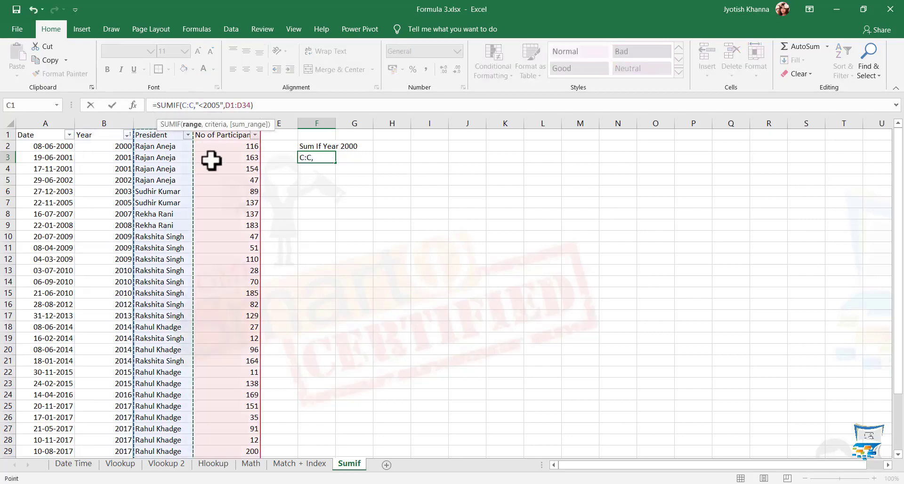
{"action": "double_click", "coordinate": [208, 105]}
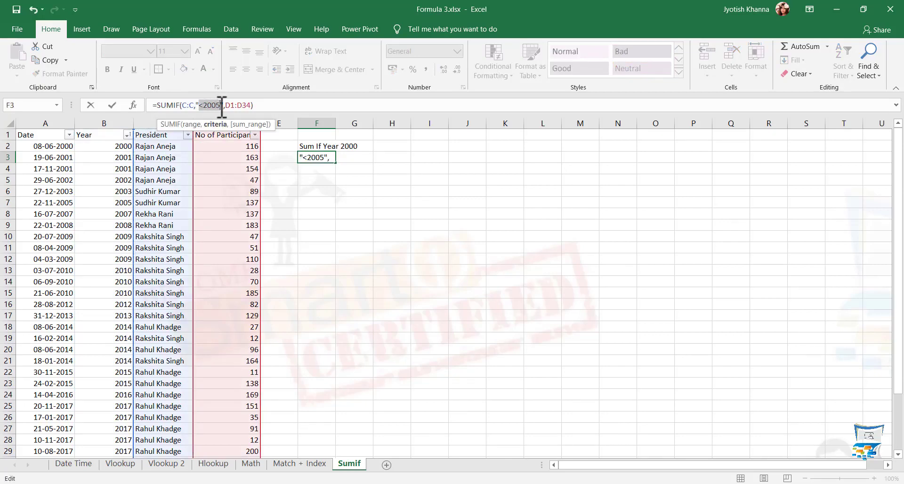
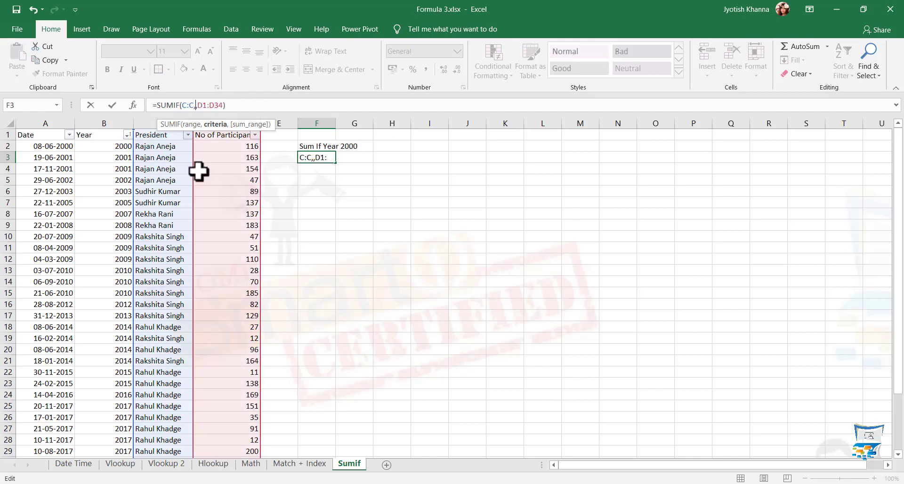
{"action": "left_click", "coordinate": [161, 214]}
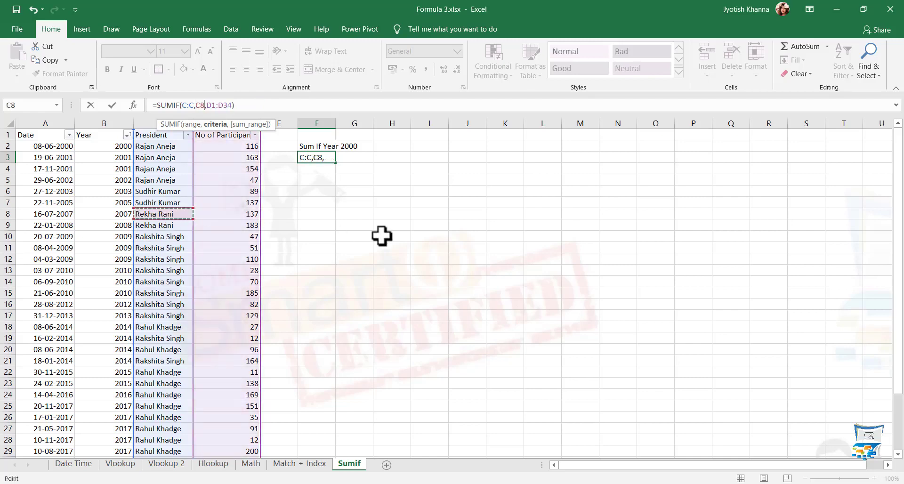
{"action": "key", "text": "Return"}
{"action": "key", "text": "Up"}
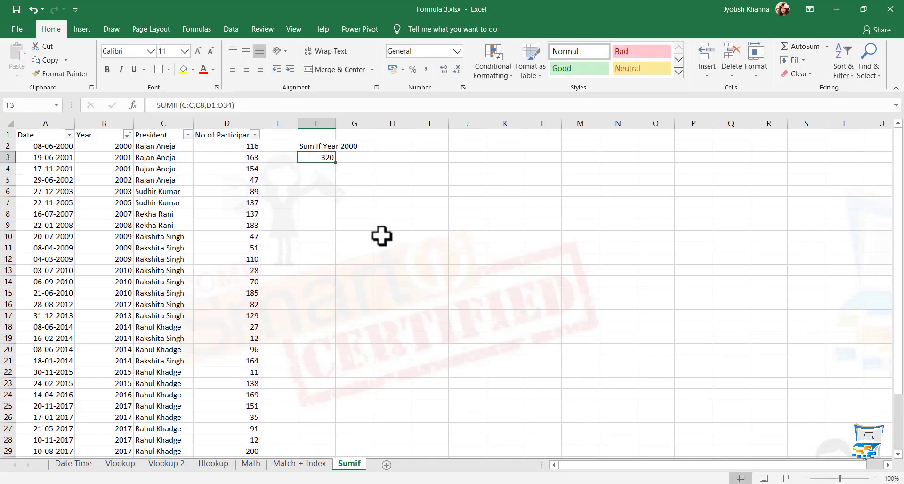
{"action": "left_click_drag", "start_coordinate": [252, 215], "coordinate": [252, 225]}
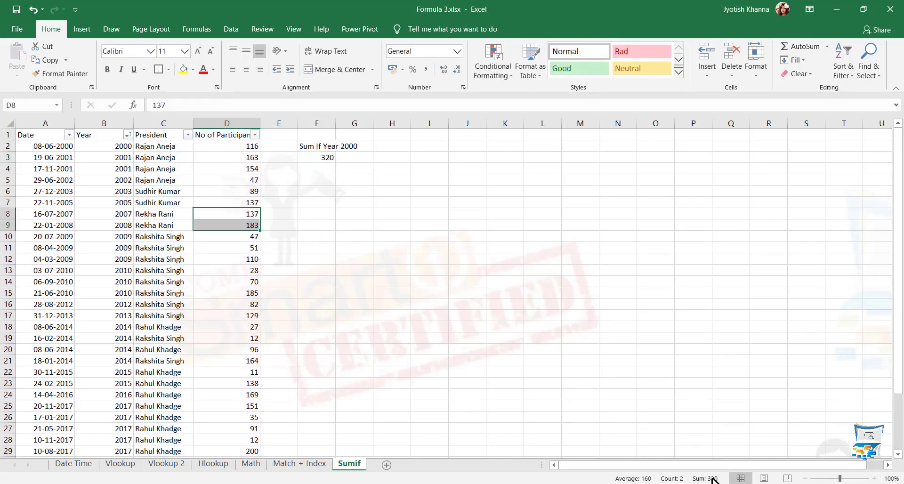
{"action": "left_click", "coordinate": [318, 157]}
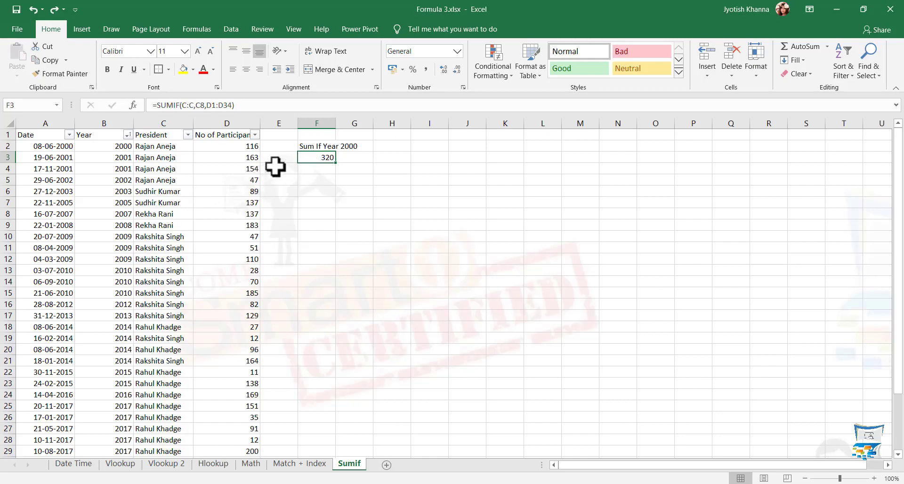
Try a quoted "C8" criterion in F3, undoing and redoing the change
{"action": "left_click", "coordinate": [206, 105]}
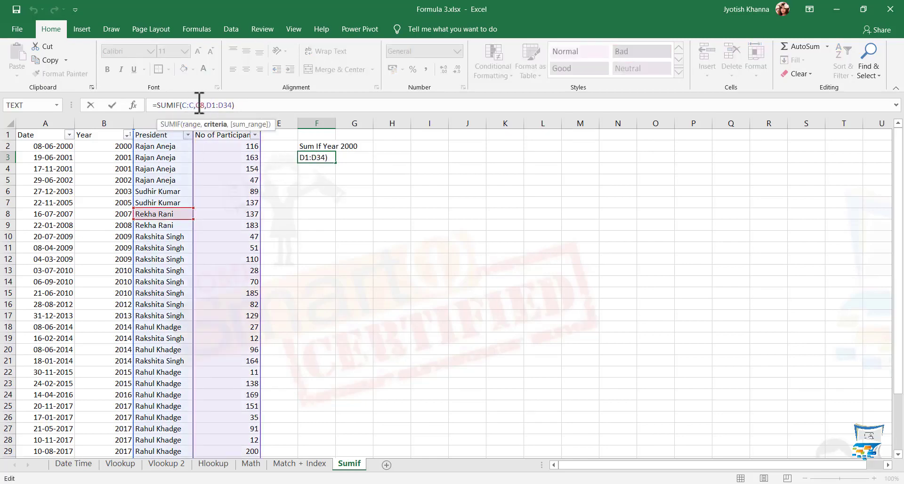
{"action": "left_click", "coordinate": [199, 105]}
{"action": "key", "text": "Return"}
{"action": "key", "text": "Up"}
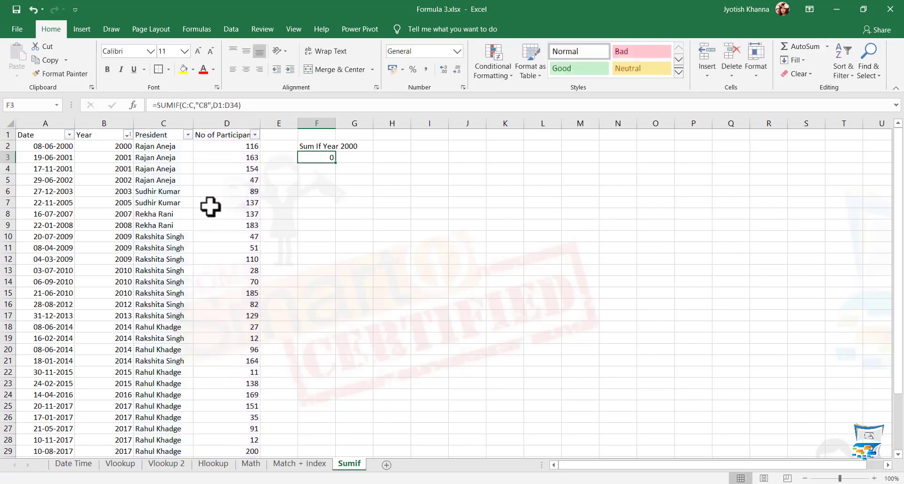
{"action": "key", "text": "ctrl+z"}
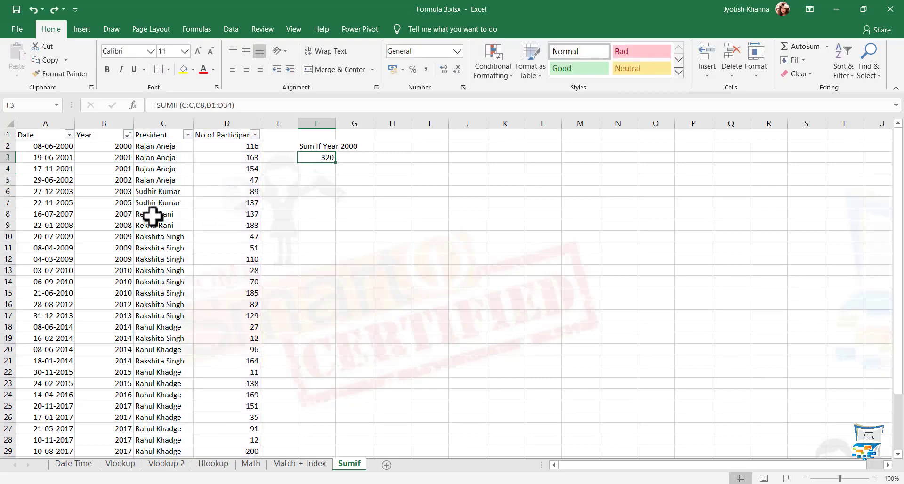
{"action": "left_click", "coordinate": [205, 105]}
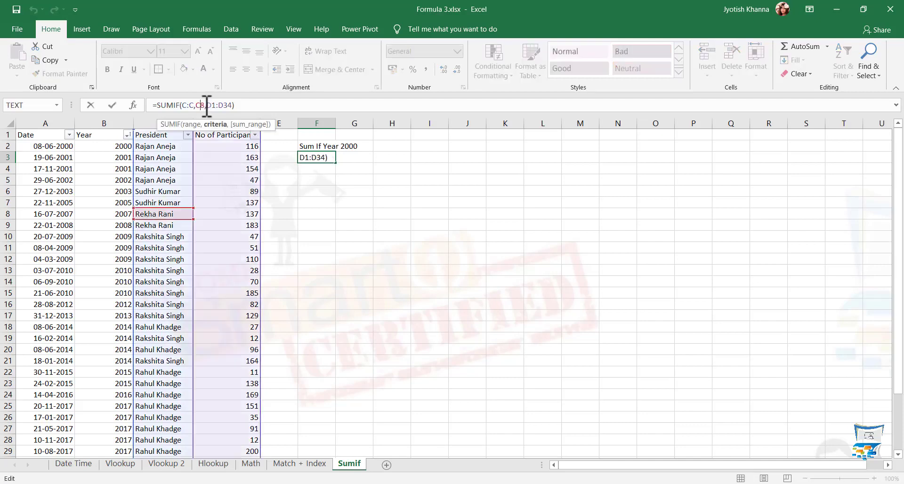
{"action": "key", "text": "Return"}
{"action": "left_click", "coordinate": [145, 214]}
{"action": "left_click", "coordinate": [330, 157]}
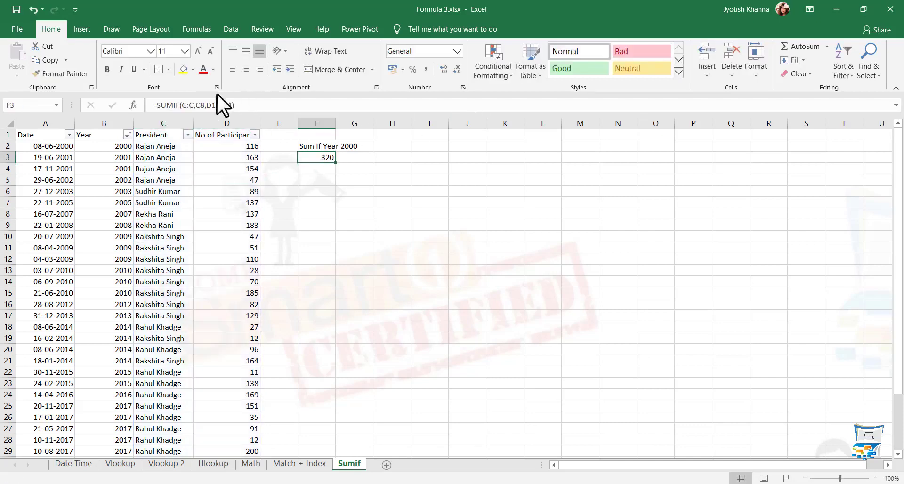
{"action": "key", "text": "ctrl+z"}
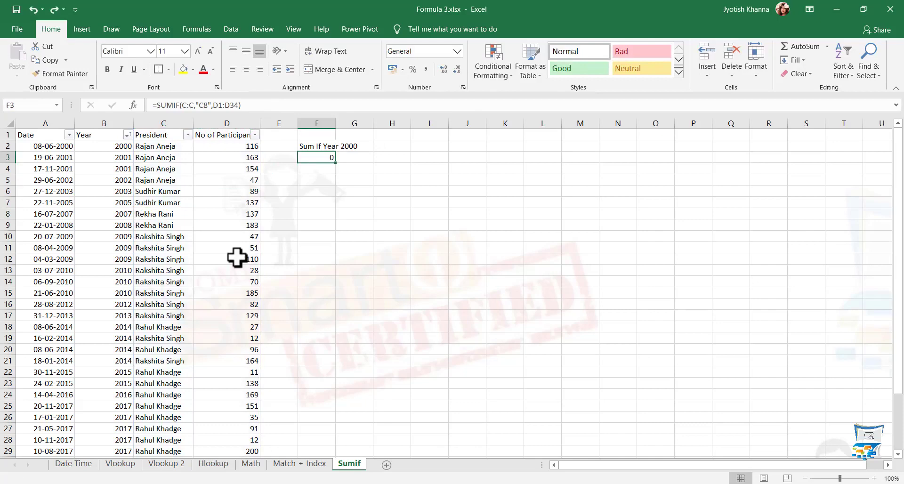
Replace F3's criterion with the president's name typed as literal text
{"action": "left_click", "coordinate": [215, 104]}
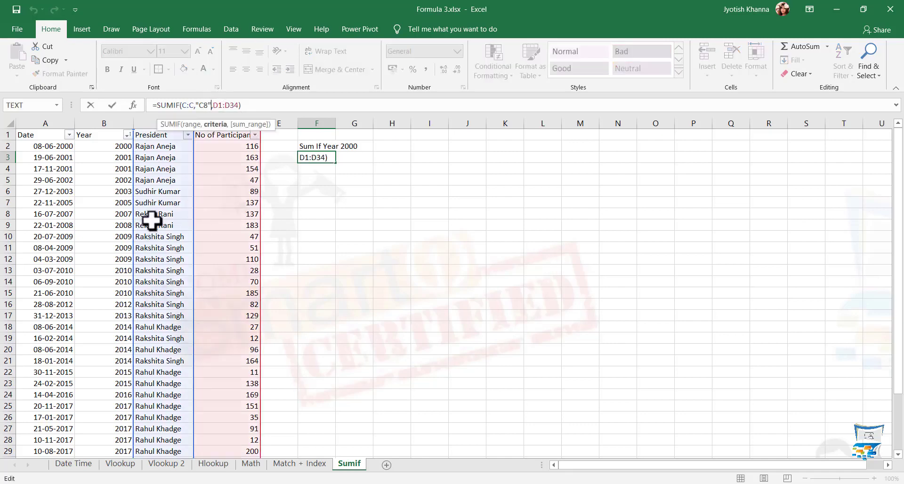
{"action": "key", "text": "BackSpace"}
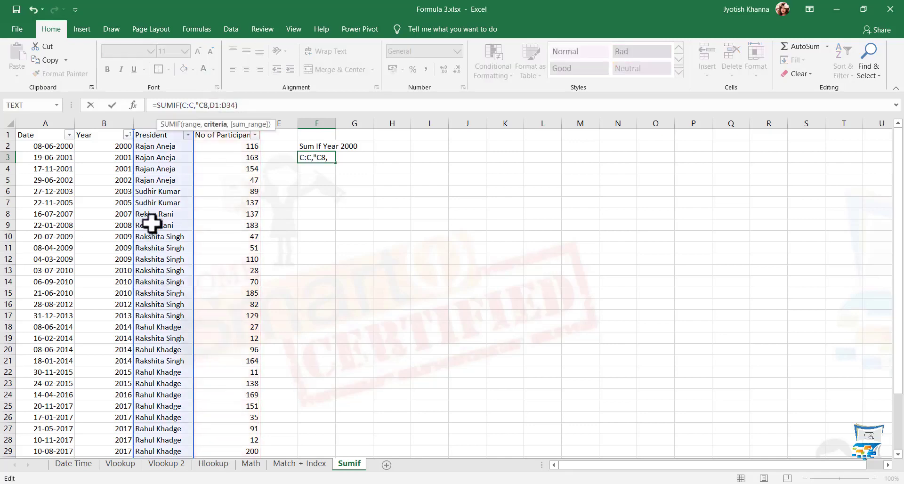
{"action": "key", "text": "BackSpace"}
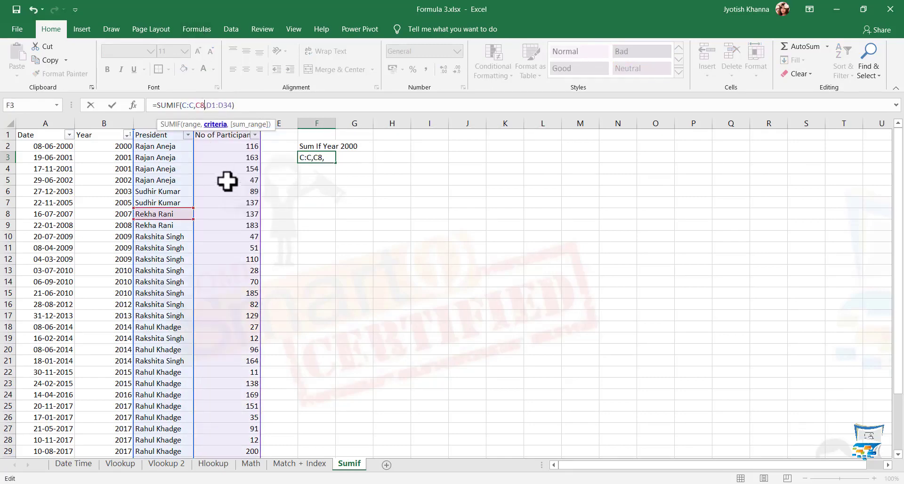
{"action": "key", "text": "Delete"}
{"action": "key", "text": "Delete"}
{"action": "type", "text": "\"\""}
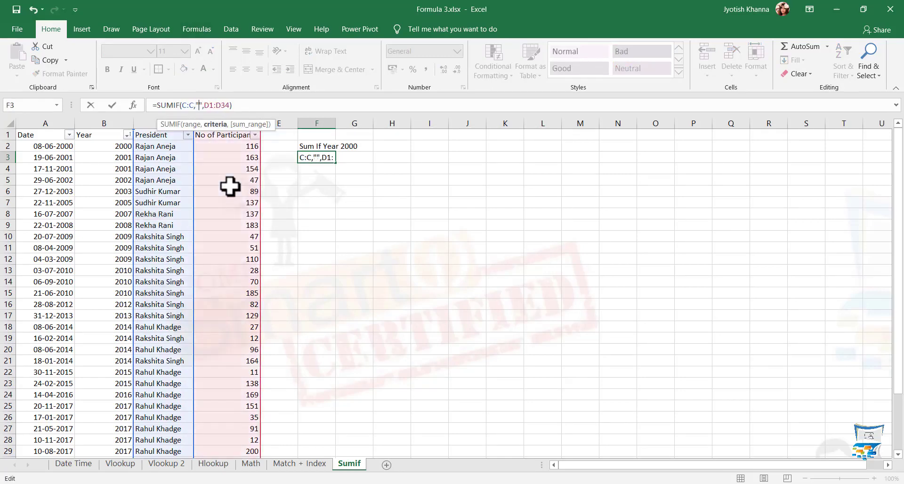
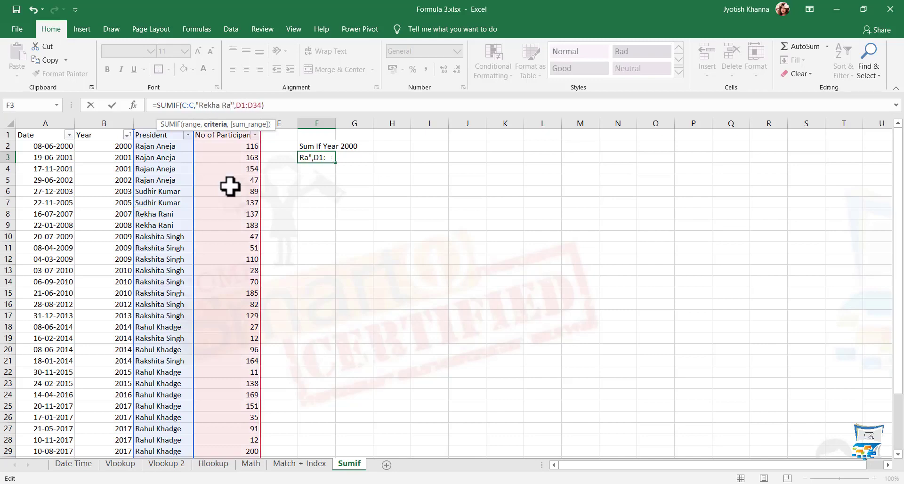
{"action": "key", "text": "Return"}
{"action": "key", "text": "Up"}
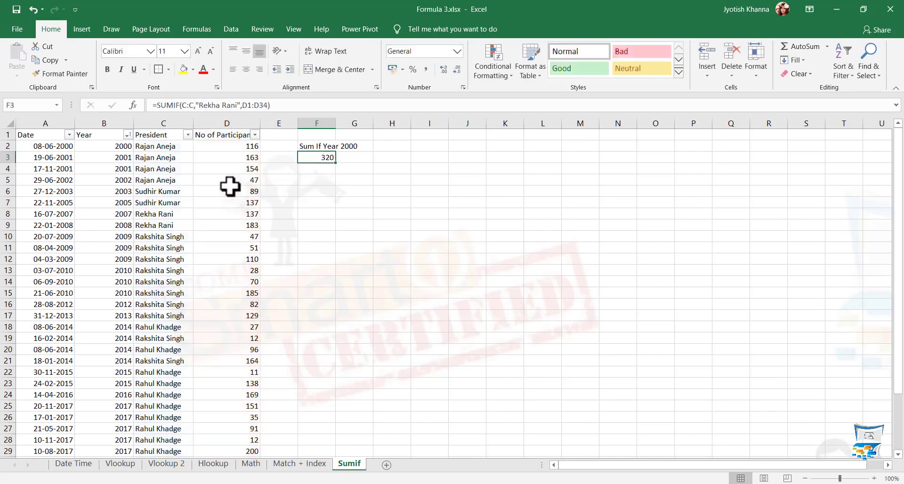
Point the criterion back at cell C8, restoring =SUMIF(C:C,C8,D1:D34) with 320
{"action": "left_click", "coordinate": [239, 105]}
{"action": "key", "text": "BackSpace"}
{"action": "key", "text": "BackSpace"}
{"action": "key", "text": "BackSpace"}
{"action": "key", "text": "BackSpace"}
{"action": "key", "text": "BackSpace"}
{"action": "key", "text": "BackSpace"}
{"action": "key", "text": "BackSpace"}
{"action": "key", "text": "BackSpace"}
{"action": "key", "text": "BackSpace"}
{"action": "key", "text": "BackSpace"}
{"action": "key", "text": "BackSpace"}
{"action": "key", "text": "BackSpace"}
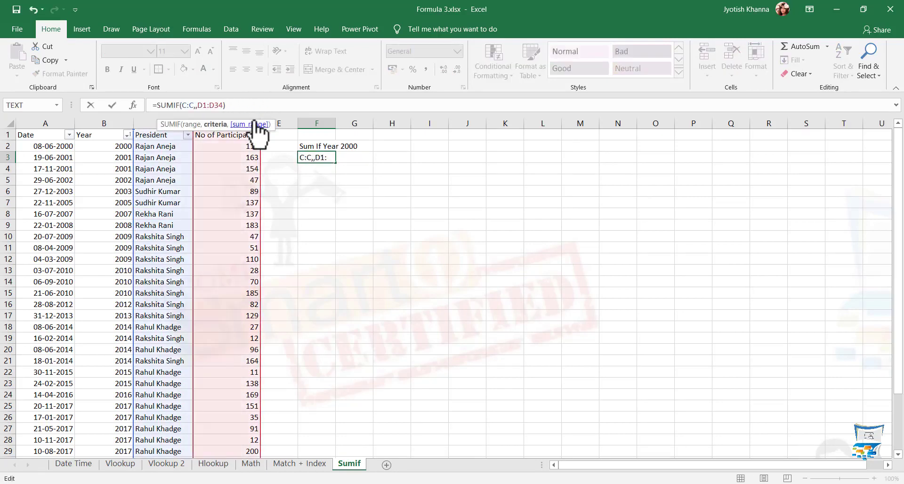
{"action": "left_click", "coordinate": [146, 213]}
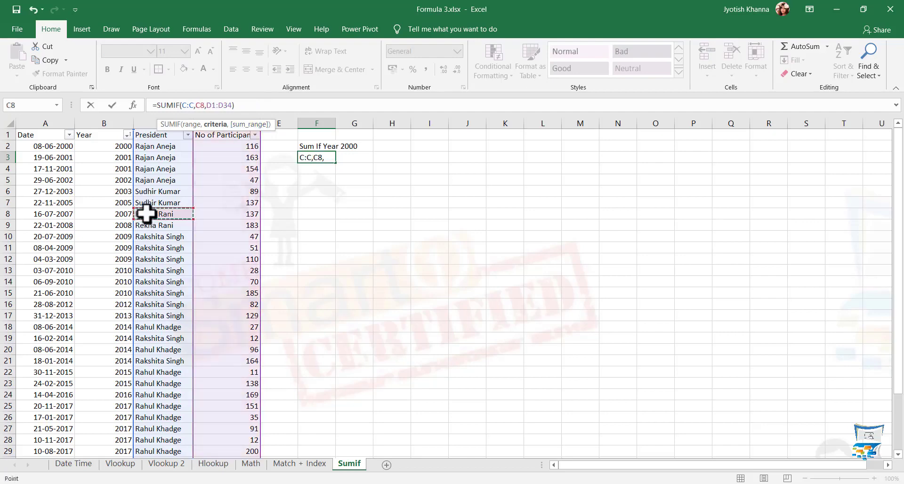
{"action": "key", "text": "Return"}
{"action": "key", "text": "Up"}
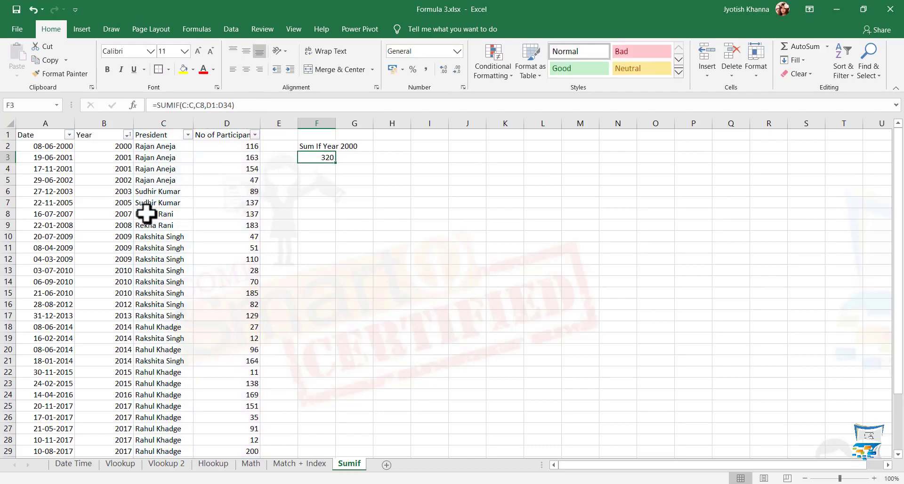
Switch F3 to =SUMIF(B:B,B3,D1:D34), totalling 317 for B3's year 2001
{"action": "left_click", "coordinate": [101, 124]}
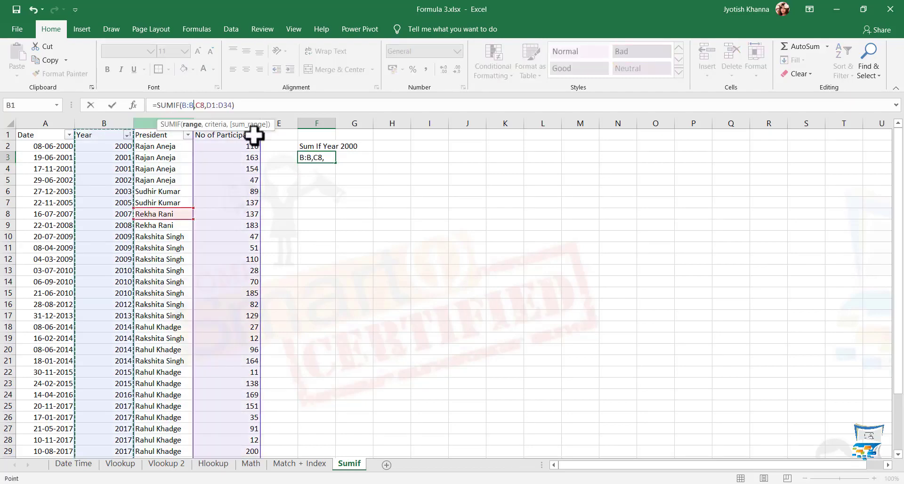
{"action": "left_click", "coordinate": [201, 105]}
{"action": "key", "text": "BackSpace"}
{"action": "key", "text": "BackSpace"}
{"action": "key", "text": "BackSpace"}
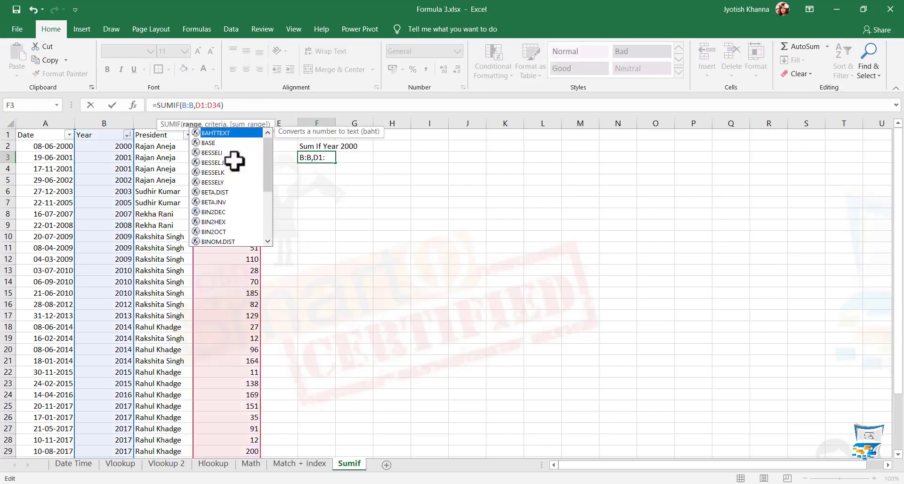
{"action": "type", "text": ","}
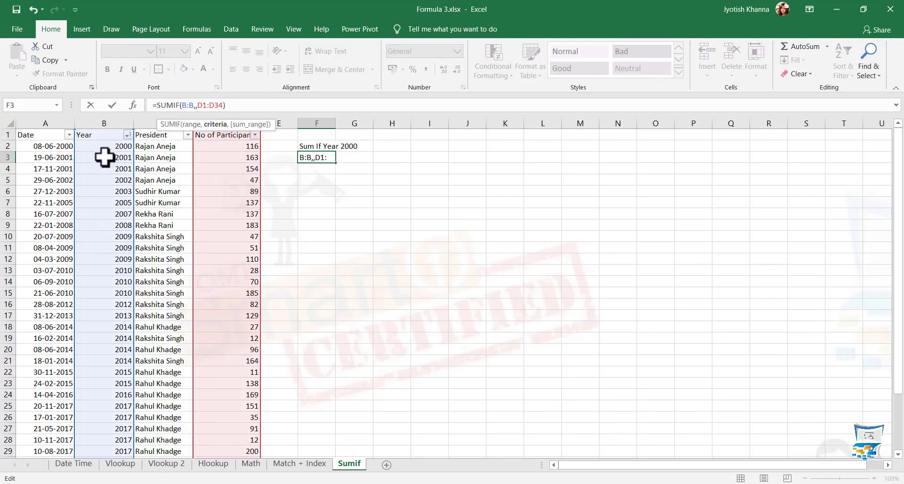
{"action": "left_click", "coordinate": [104, 157]}
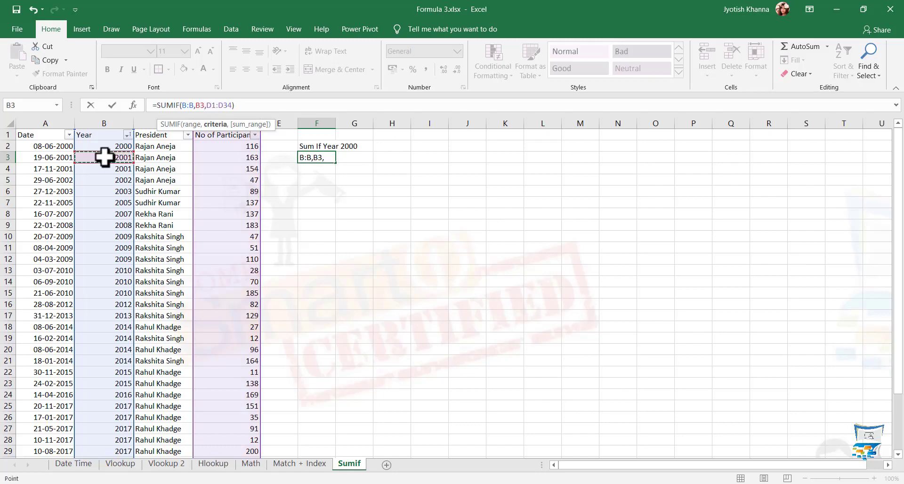
{"action": "key", "text": "Return"}
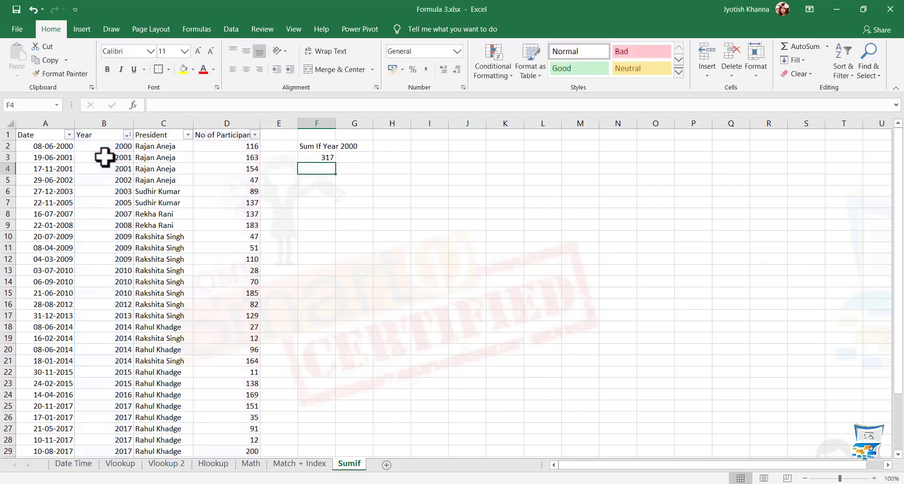
{"action": "key", "text": "Up"}
{"action": "left_click", "coordinate": [104, 157]}
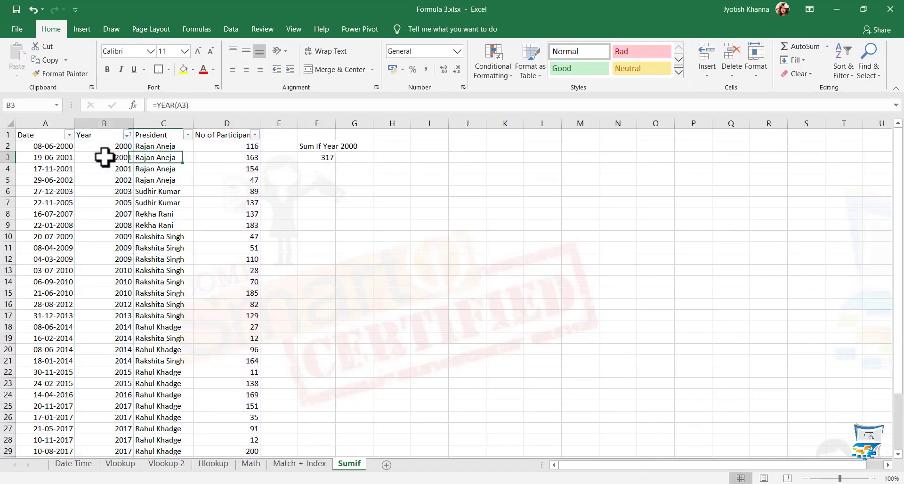
{"action": "left_click", "coordinate": [327, 157]}
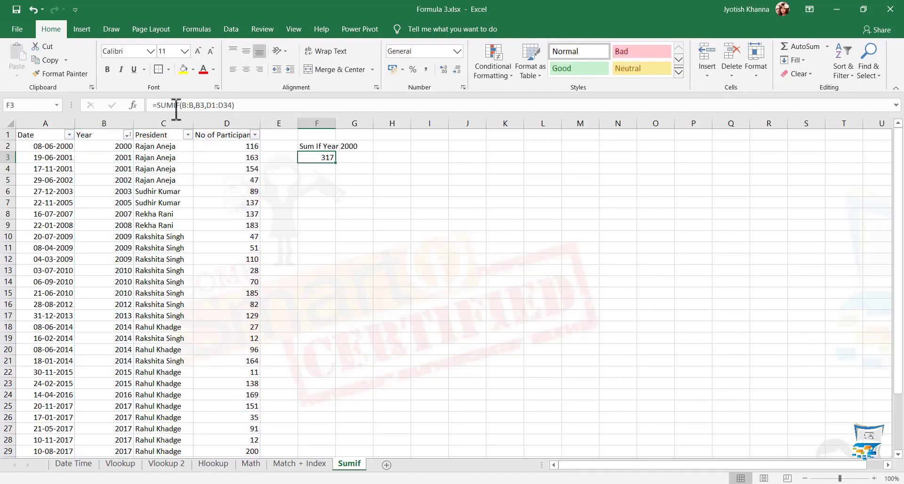
Try prefixing the B3 criterion with >, dismissing the formula error warning
{"action": "left_click", "coordinate": [197, 106]}
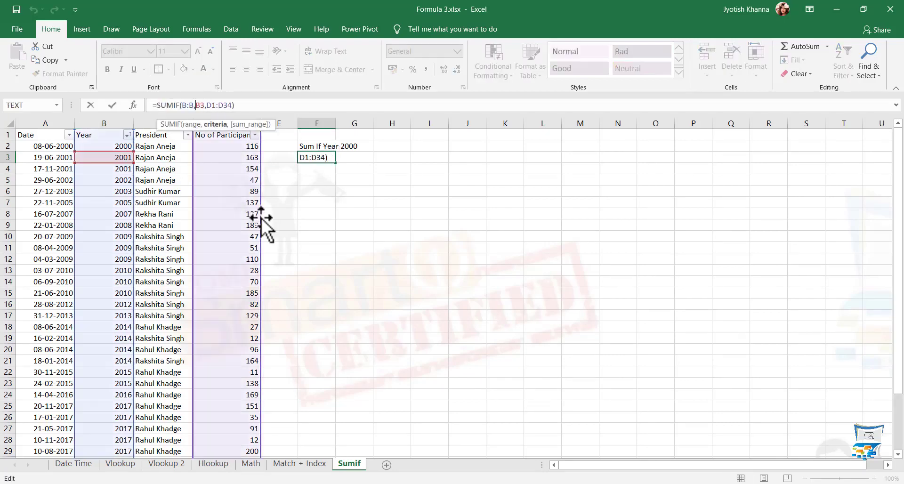
{"action": "type", "text": ">"}
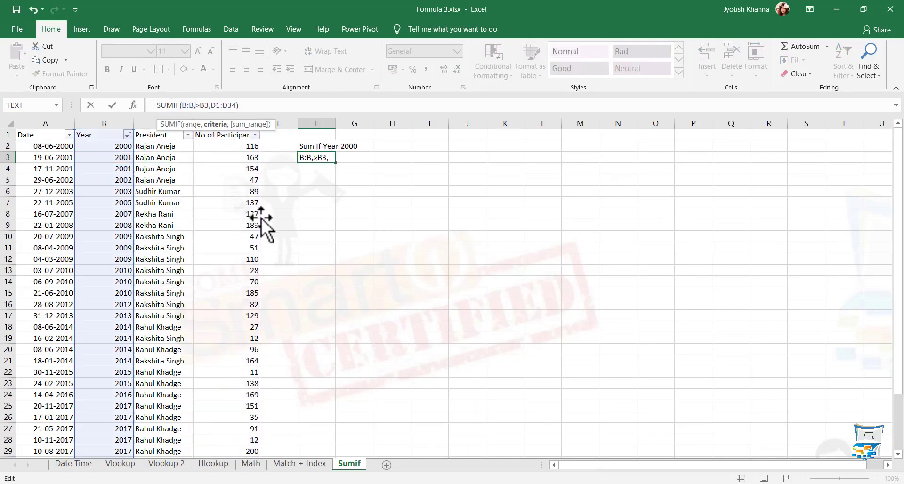
{"action": "key", "text": "Return"}
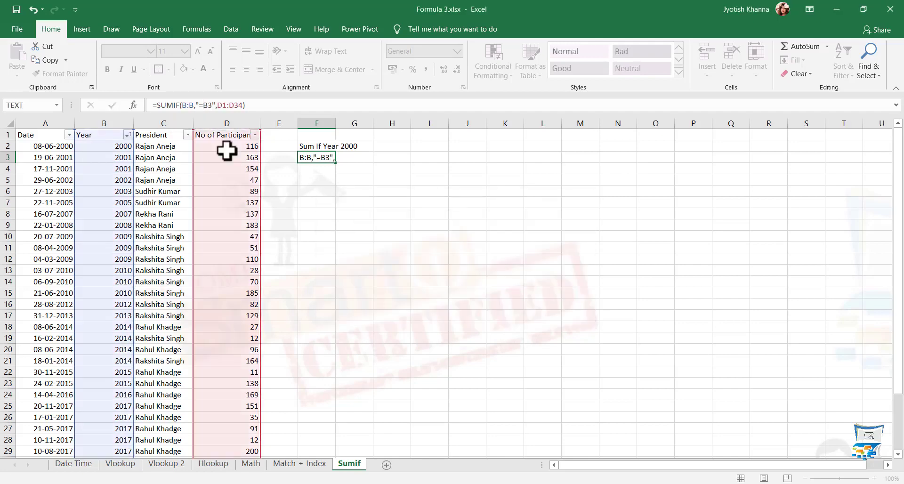
{"action": "key", "text": "Return"}
{"action": "key", "text": "Up"}
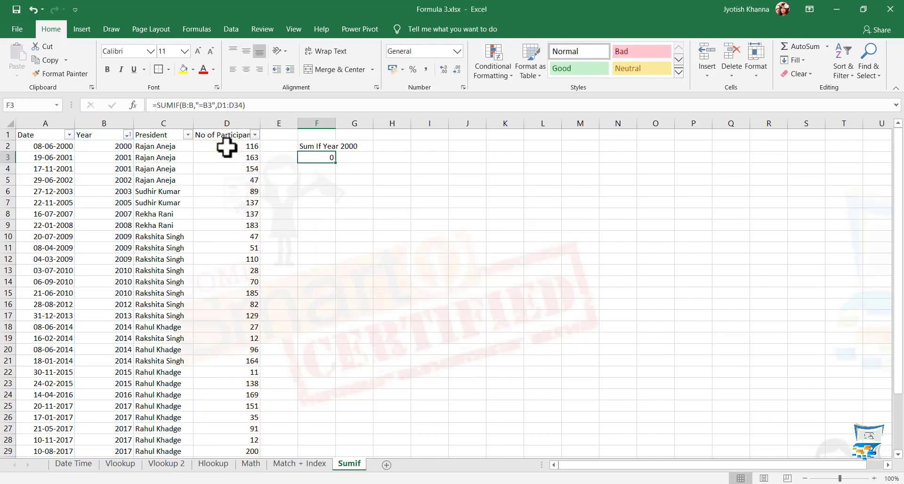
Set F3's criterion to ">2000" so it totals 3478
{"action": "left_click", "coordinate": [203, 105]}
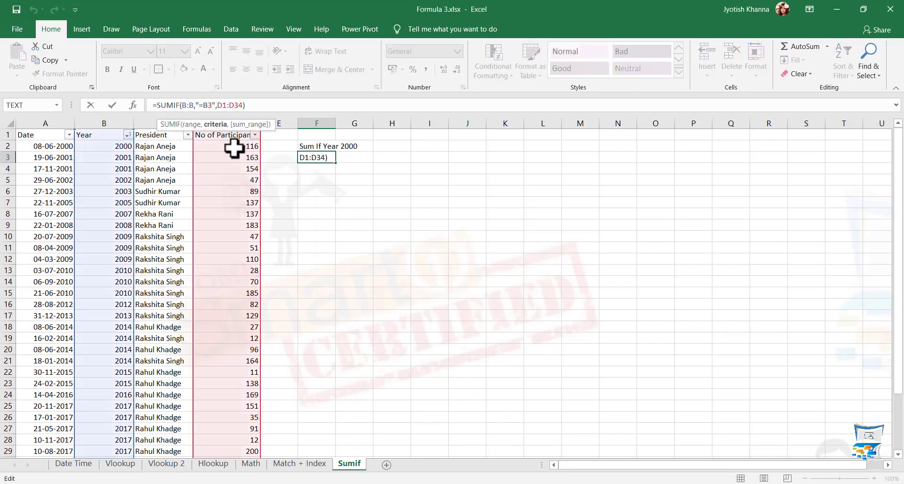
{"action": "key", "text": "BackSpace"}
{"action": "type", "text": ">"}
{"action": "key", "text": "BackSpace"}
{"action": "key", "text": "BackSpace"}
{"action": "type", "text": "2000"}
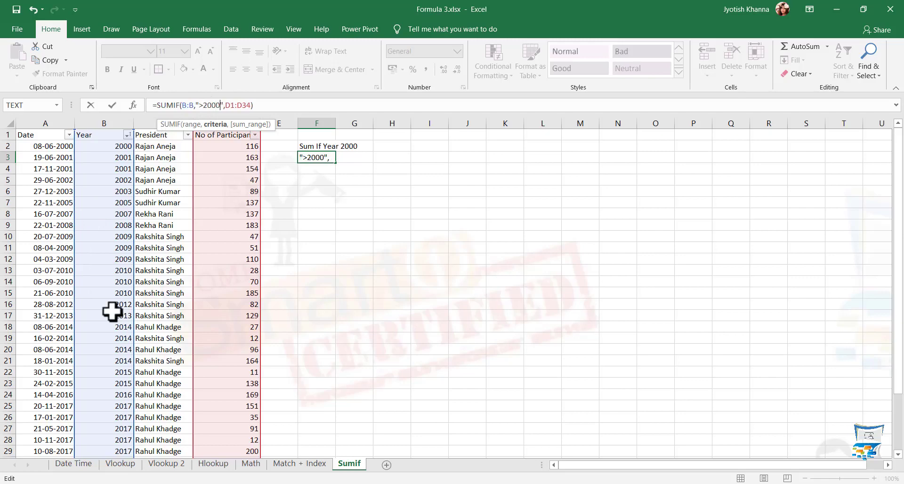
{"action": "key", "text": "ctrl+Return"}
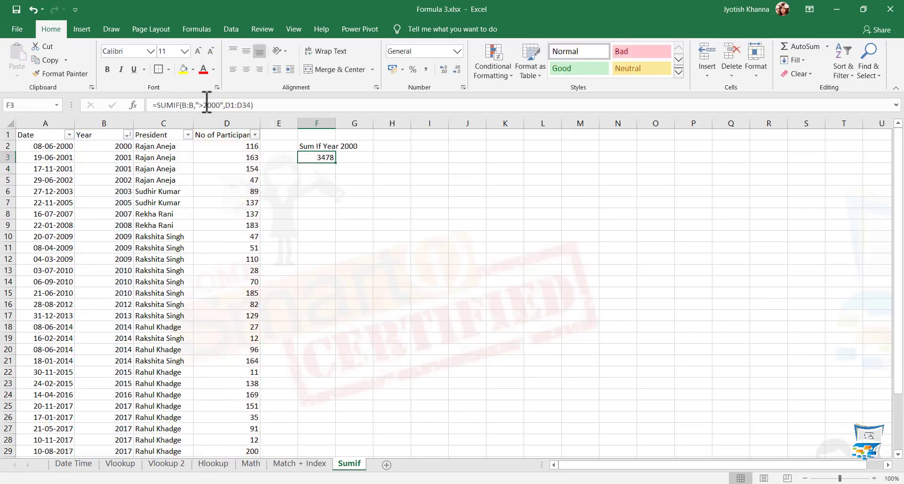
{"action": "left_click_drag", "start_coordinate": [194, 105], "coordinate": [217, 105]}
{"action": "key", "text": "BackSpace"}
Try a >B7 criterion in F3 and dismiss the resulting formula error
{"action": "type", "text": ">"}
{"action": "left_click", "coordinate": [122, 217]}
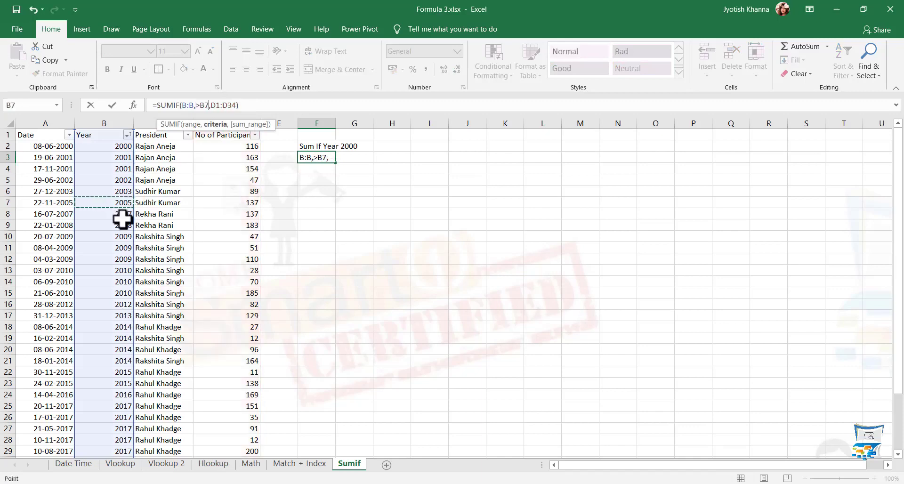
{"action": "key", "text": "Return"}
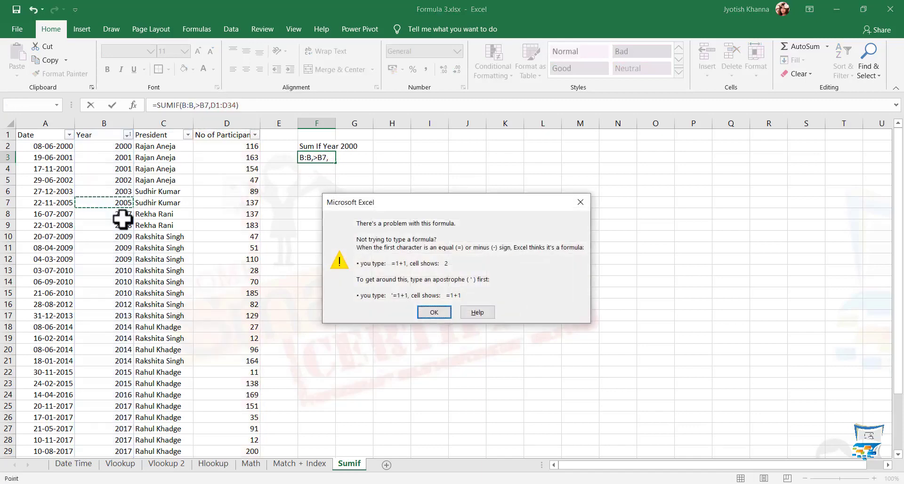
{"action": "key", "text": "Return"}
Set the criterion to the literal text "B3", declining Excel's correction, so F3 returns 0
{"action": "key", "text": "BackSpace"}
{"action": "key", "text": "BackSpace"}
{"action": "key", "text": "BackSpace"}
{"action": "type", "text": "\""}
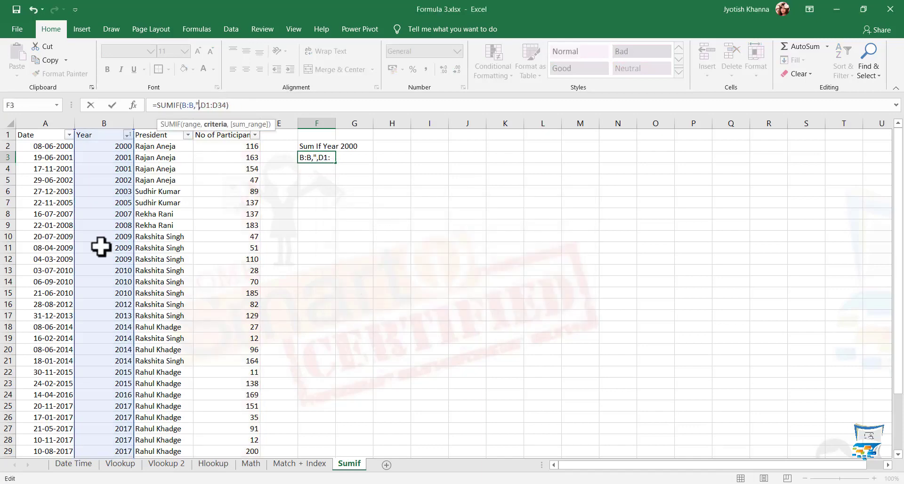
{"action": "key", "text": "Return"}
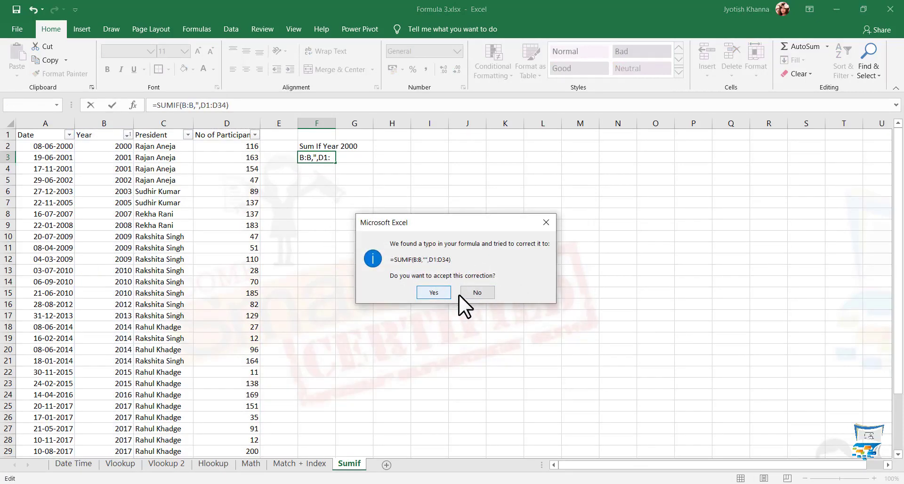
{"action": "left_click", "coordinate": [475, 293]}
{"action": "key", "text": "BackSpace"}
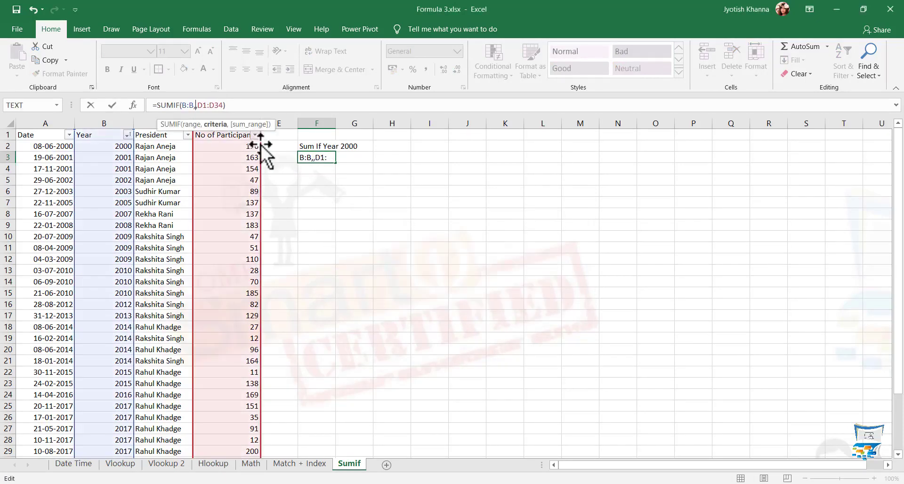
{"action": "type", "text": "\""}
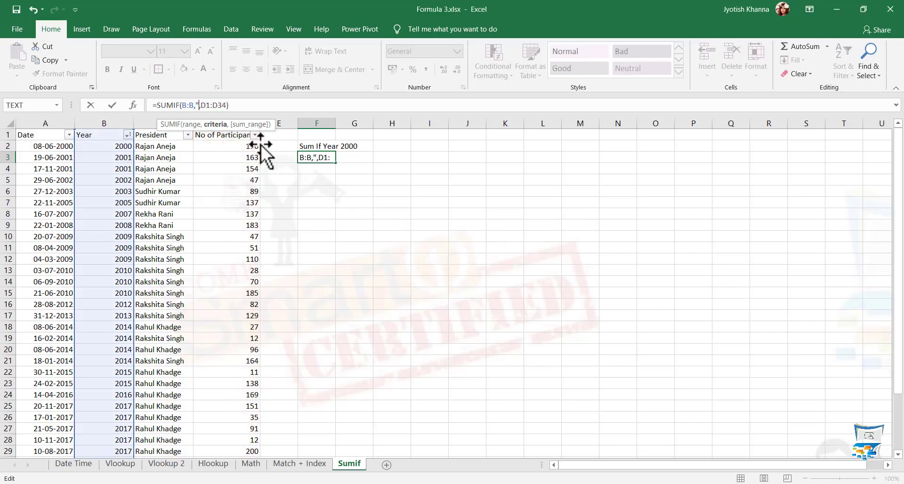
{"action": "type", "text": "B3\""}
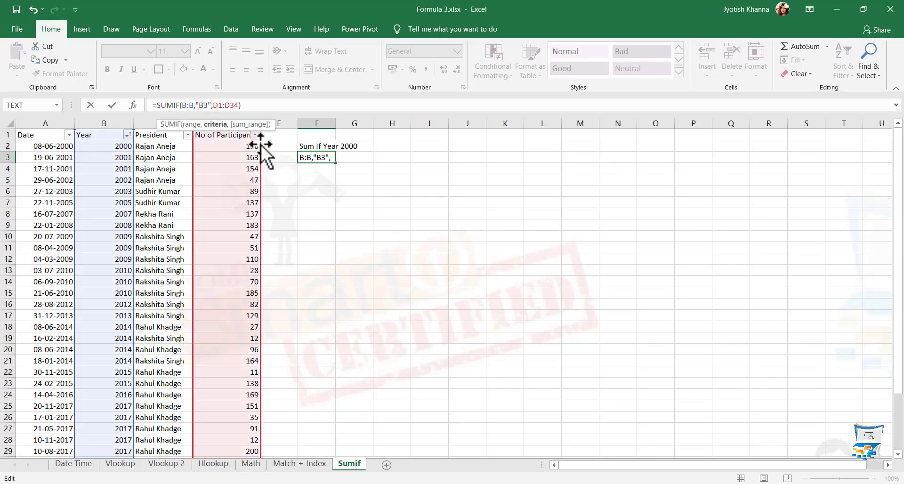
{"action": "key", "text": "Return"}
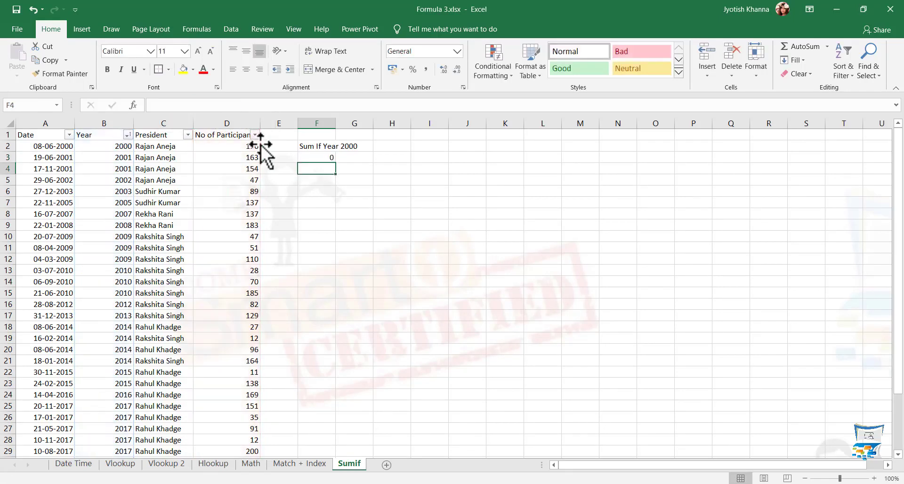
Replace the 2003 in cell B6 with the text B3 so F3's SUMIF shows 89
{"action": "key", "text": "Up"}
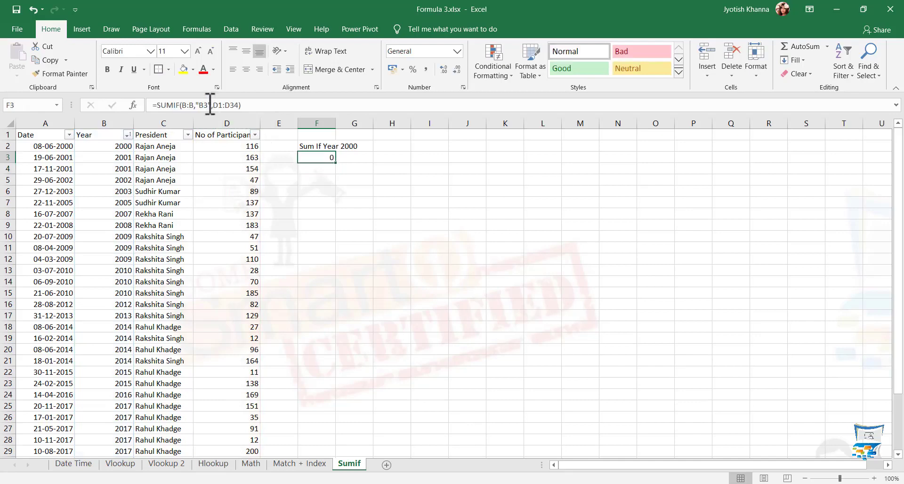
{"action": "left_click", "coordinate": [115, 191]}
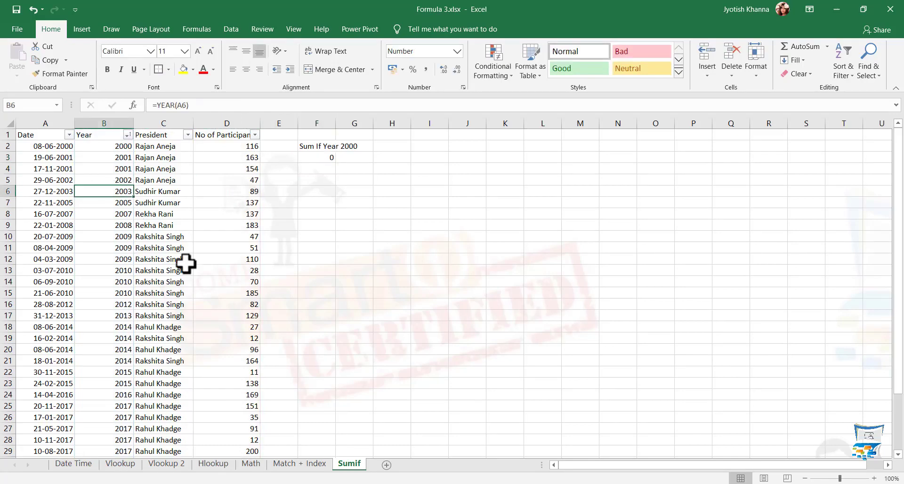
{"action": "type", "text": "B3"}
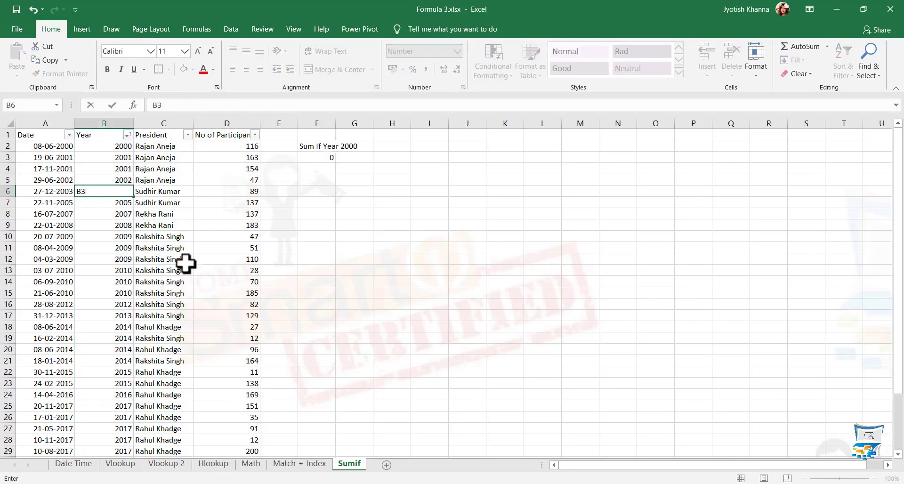
{"action": "key", "text": "Return"}
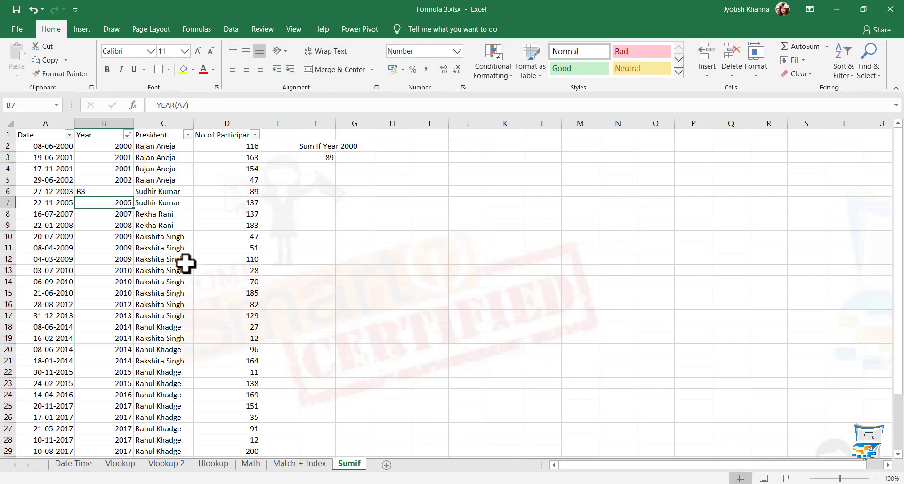
{"action": "left_click", "coordinate": [317, 157]}
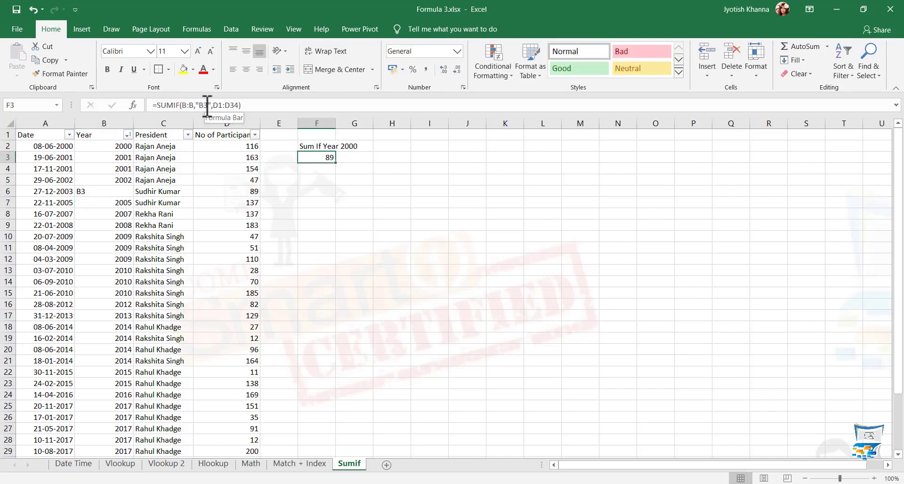